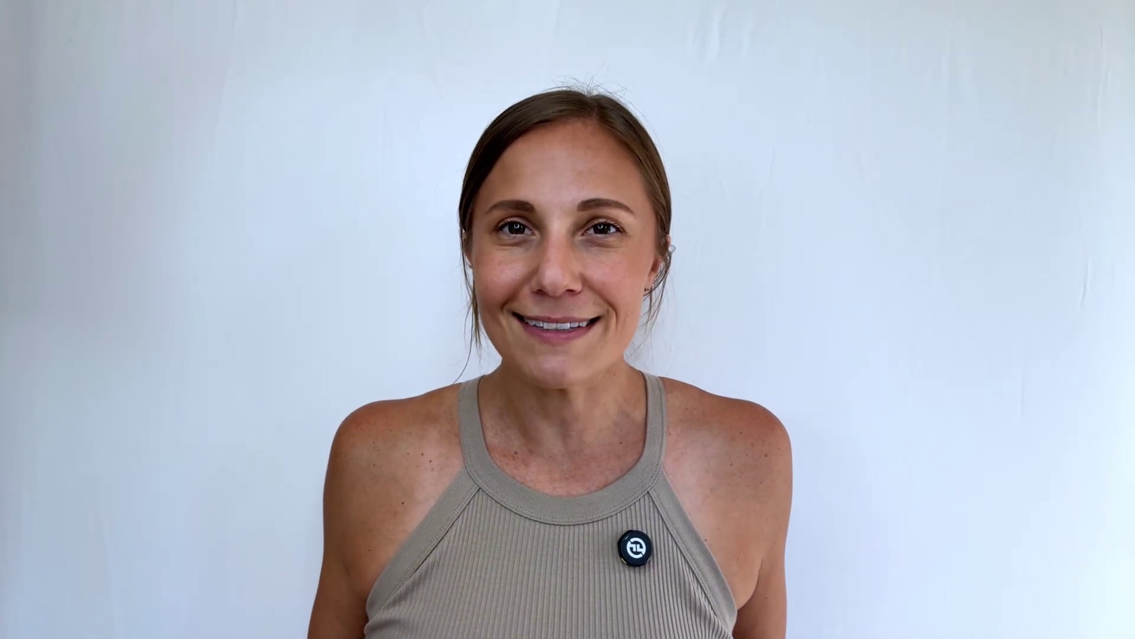
# - Enter 'how to bulk create pinterest pins' in the YouTube search box
pyautogui.write('how to bulk create pi')
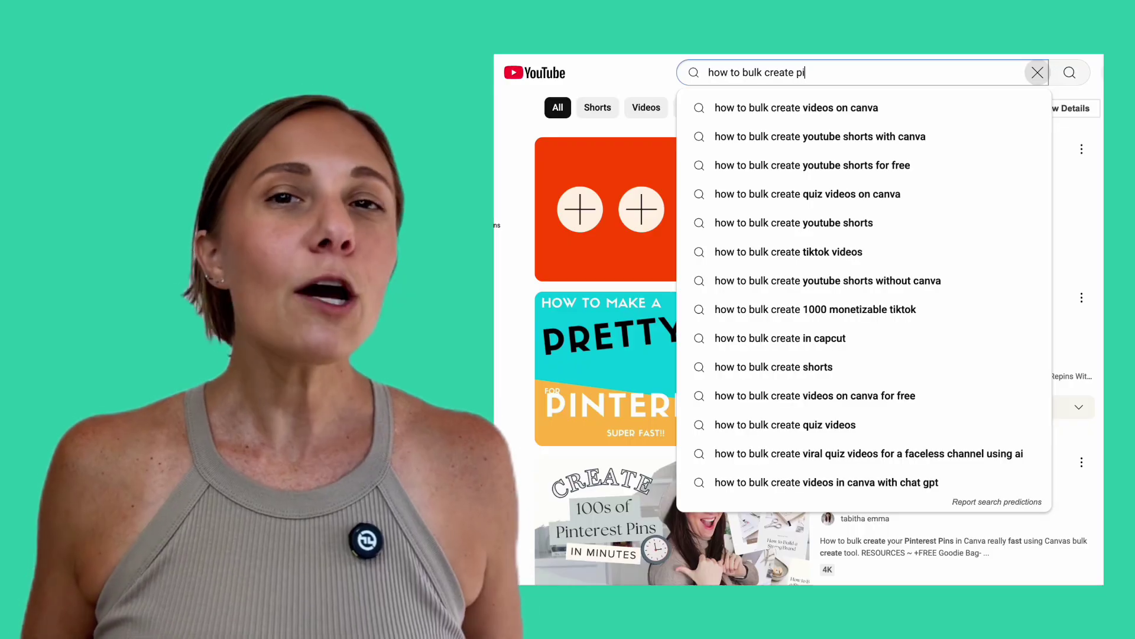
pyautogui.write('nterest pins')
# - Run the YouTube search and scroll through the bulk-creating Pinterest pin tutorial videos
pyautogui.press('Return')
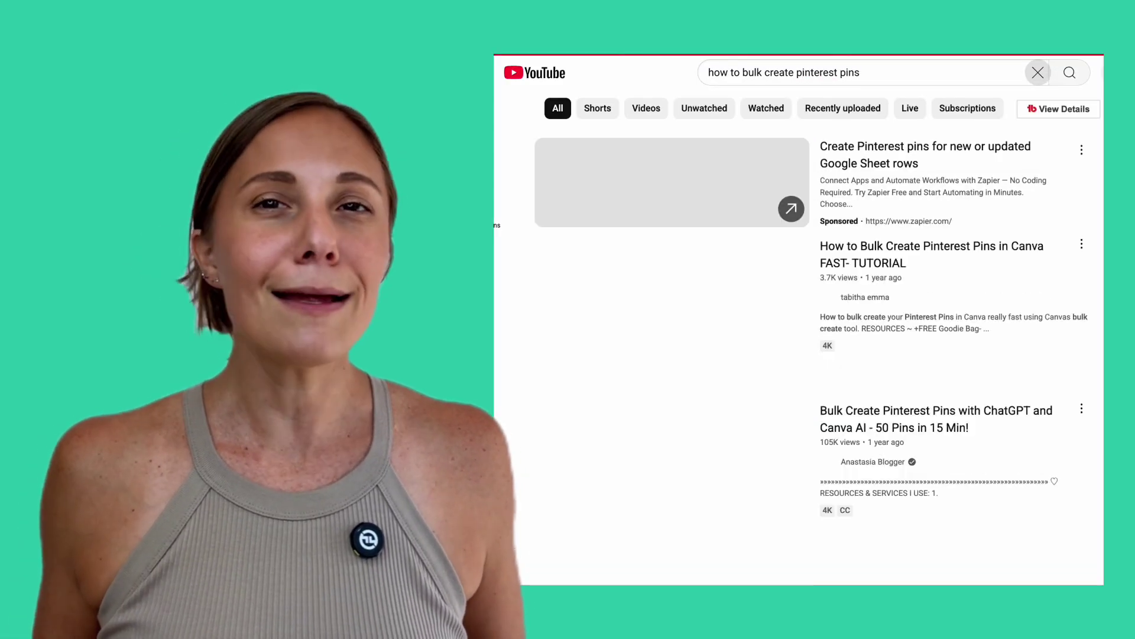
pyautogui.scroll(-4, 1004, 310)
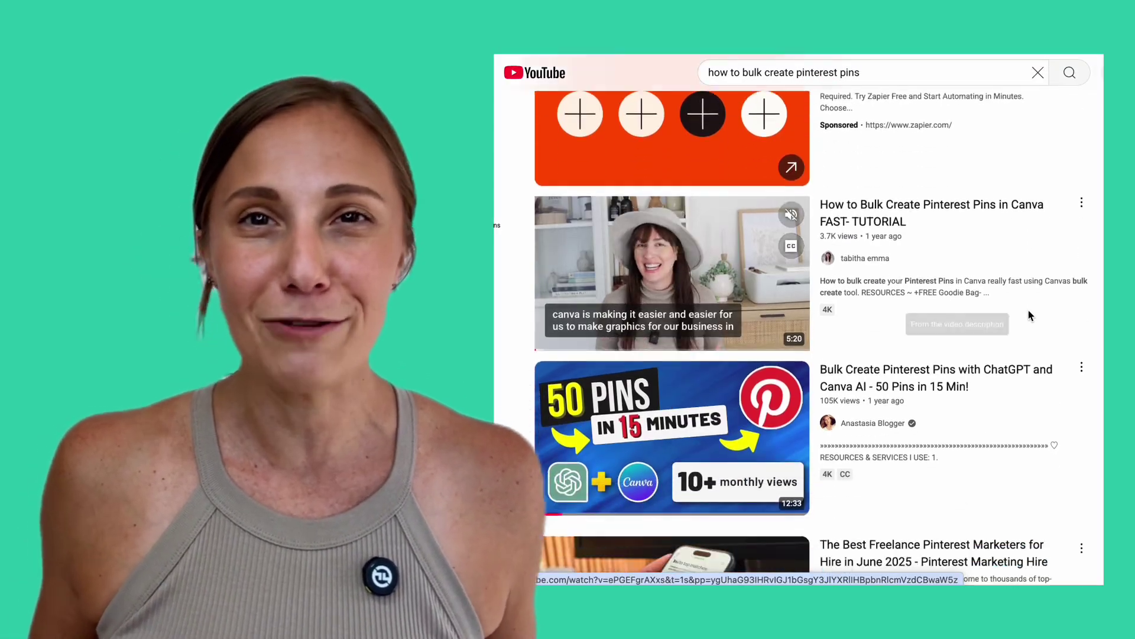
pyautogui.moveTo(1014, 218)
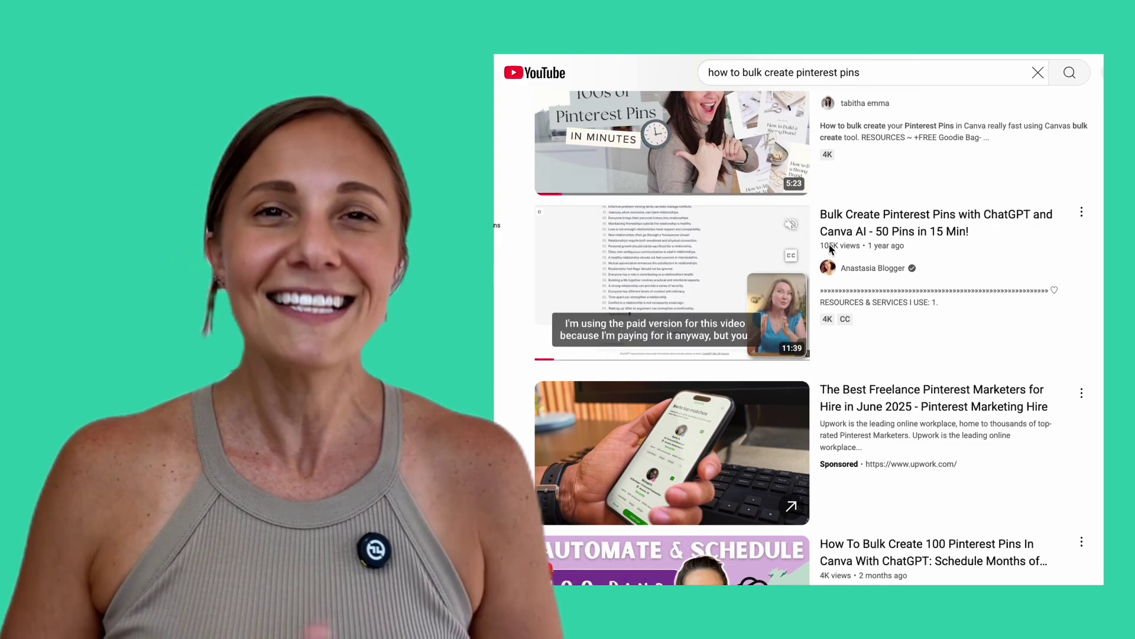
pyautogui.scroll(-5, 979, 288)
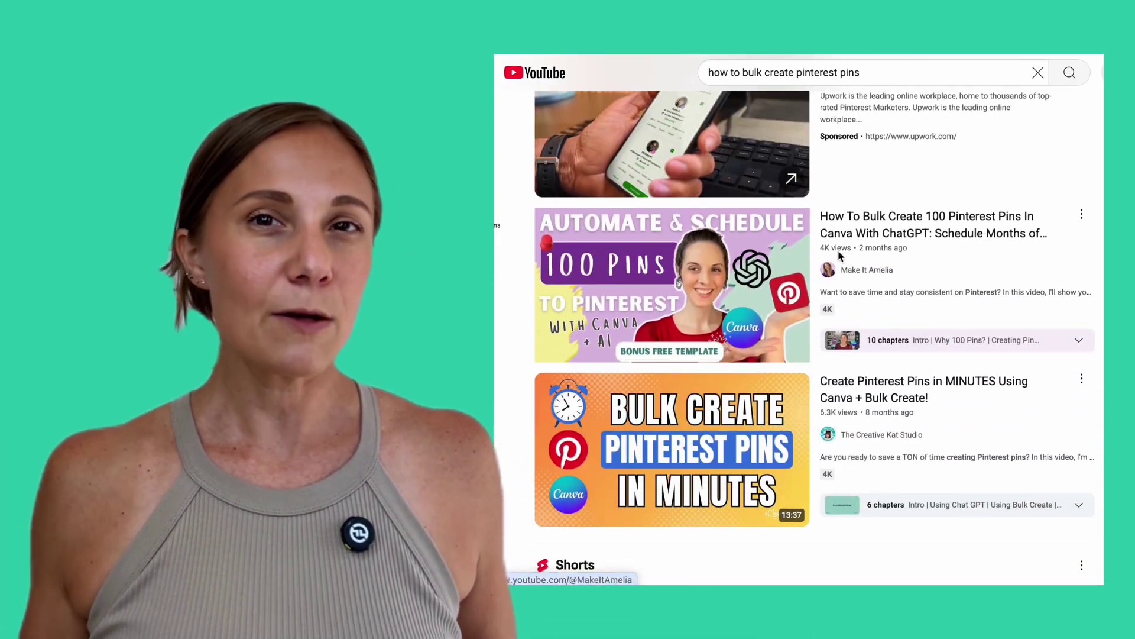
pyautogui.scroll(-3, 887, 237)
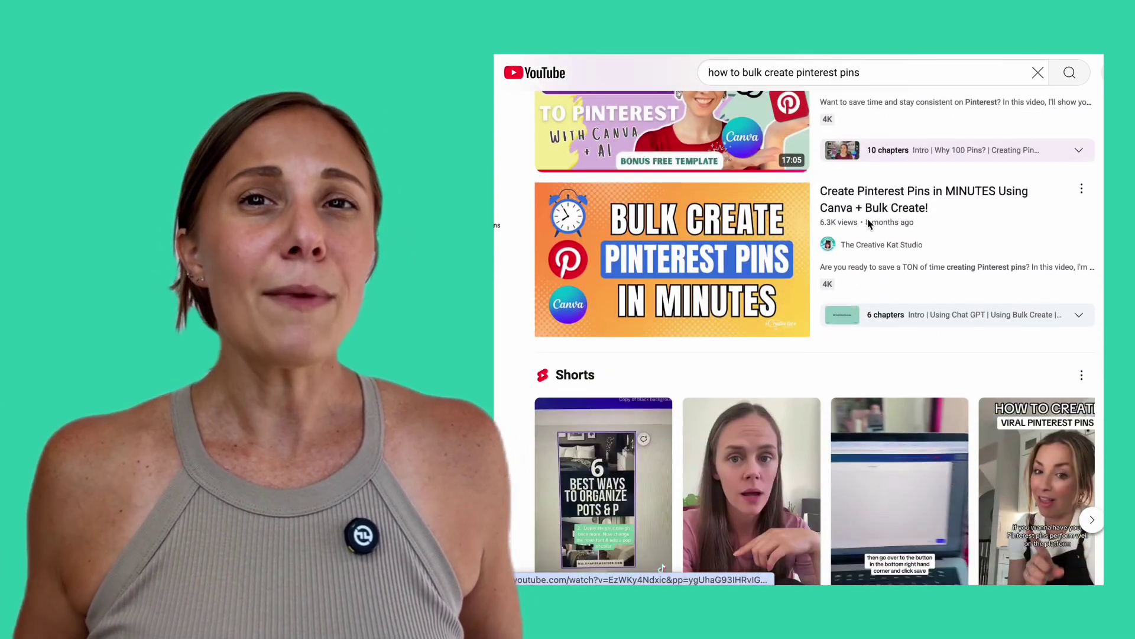
pyautogui.scroll(-8, 841, 222)
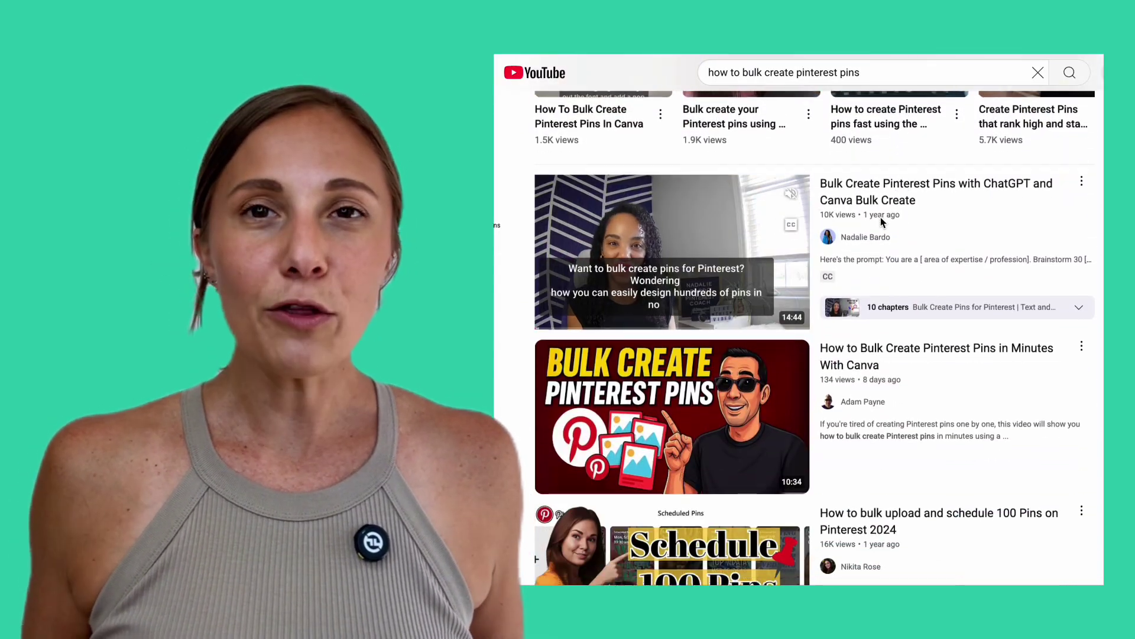
pyautogui.scroll(-3, 836, 221)
pyautogui.scroll(-3, 861, 200)
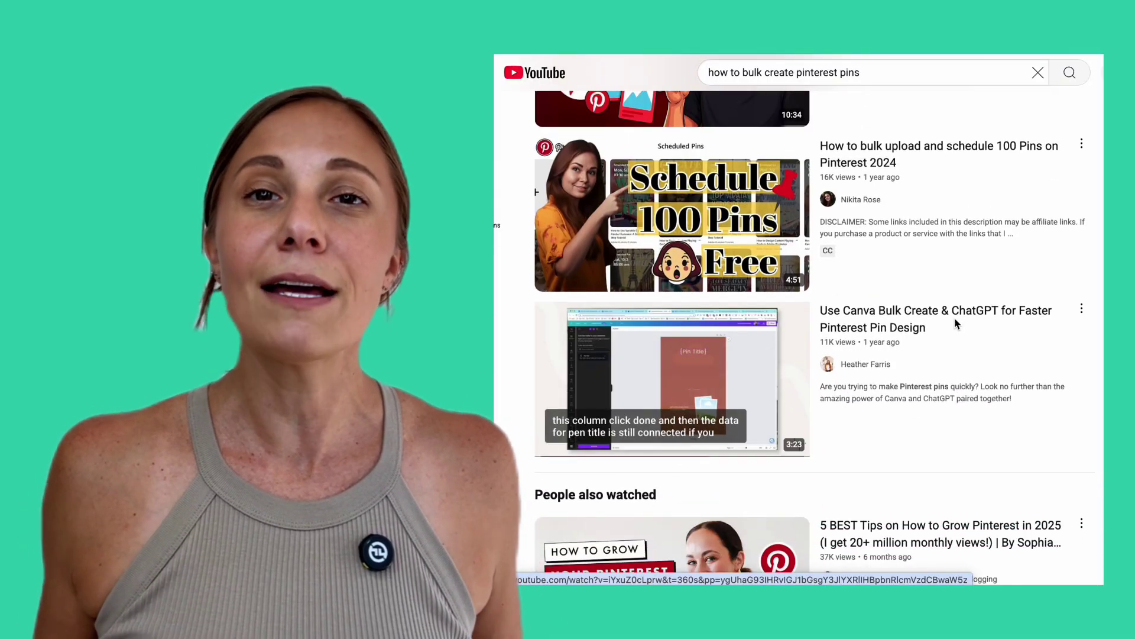
pyautogui.scroll(-8, 956, 323)
pyautogui.scroll(-9, 956, 323)
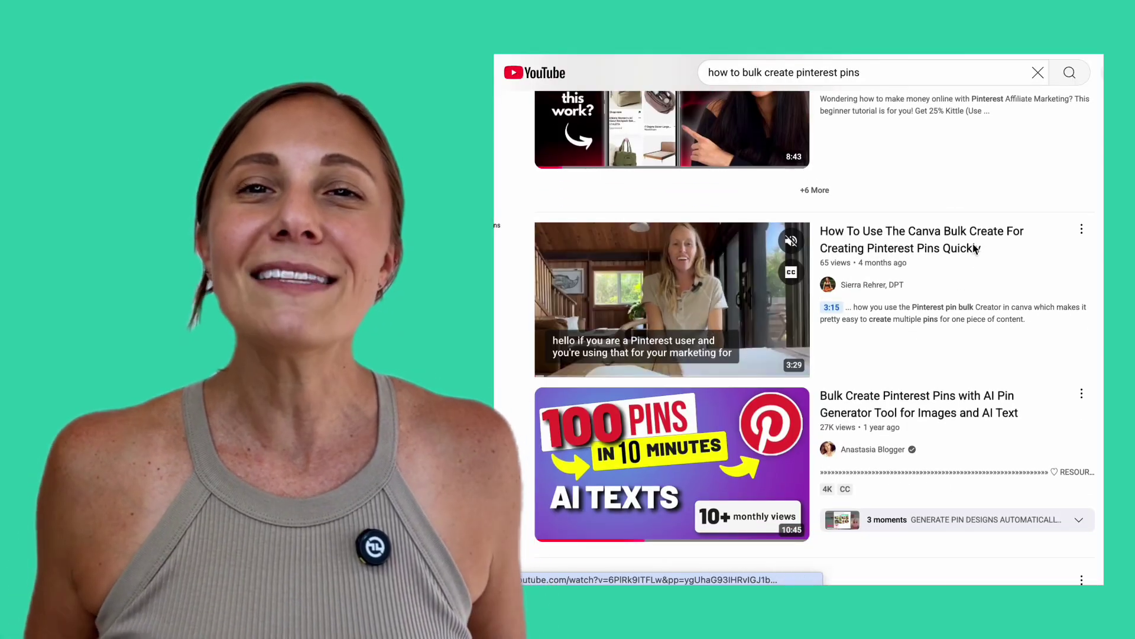
pyautogui.scroll(-1, 966, 305)
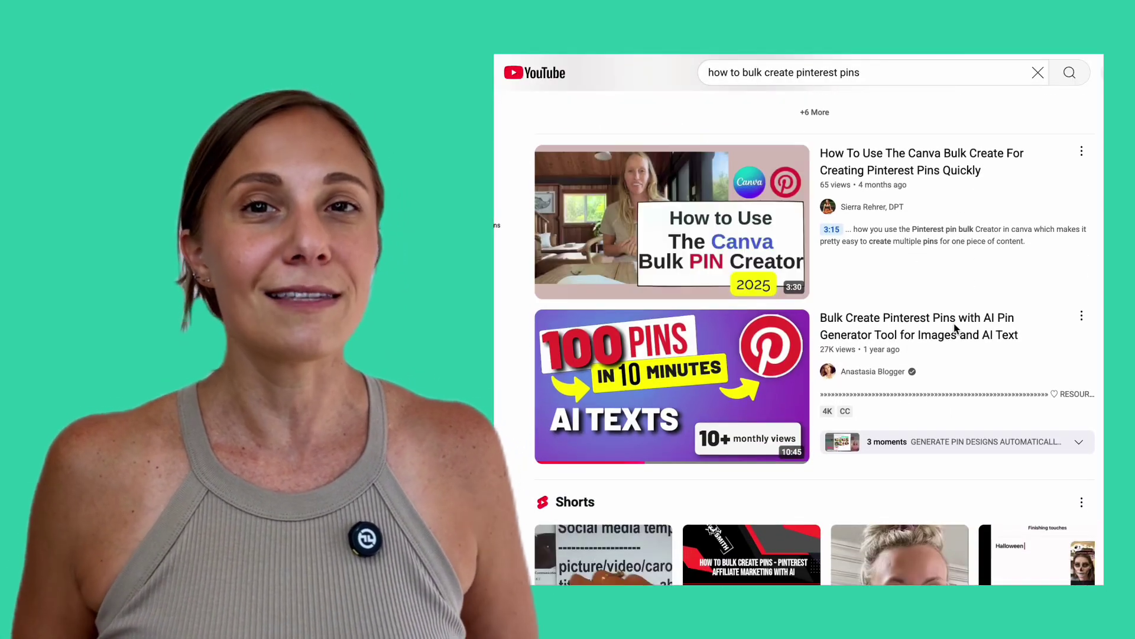
pyautogui.scroll(-7, 964, 319)
pyautogui.scroll(-1, 952, 363)
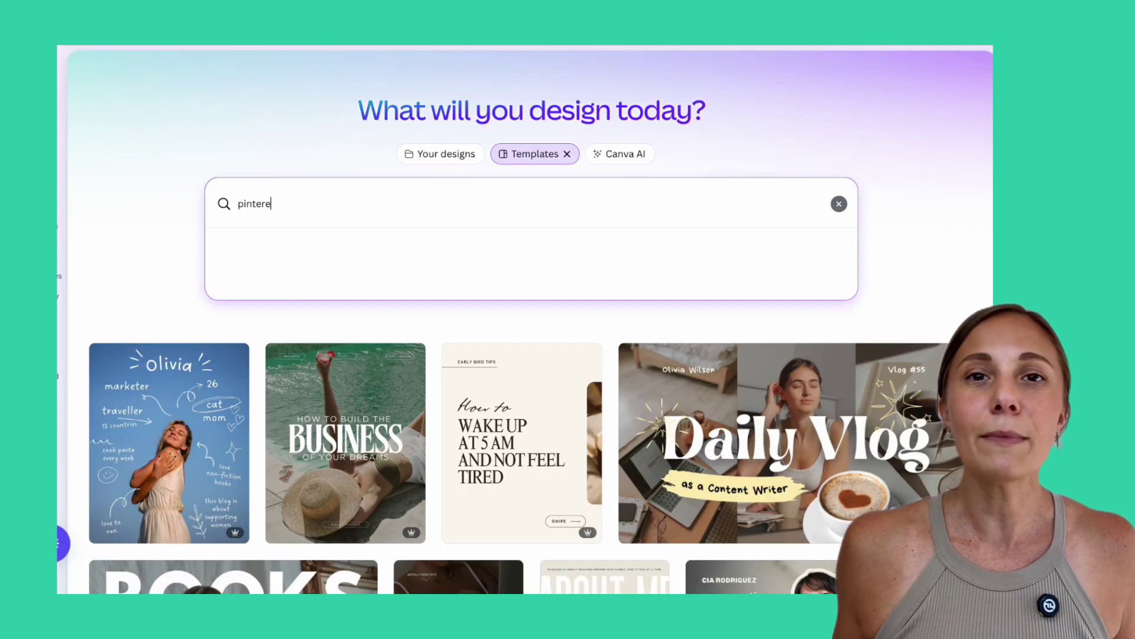
# - Search Canva templates for 'pinterest pin templates' and browse the results
pyautogui.write('est pin templates')
pyautogui.press('Return')
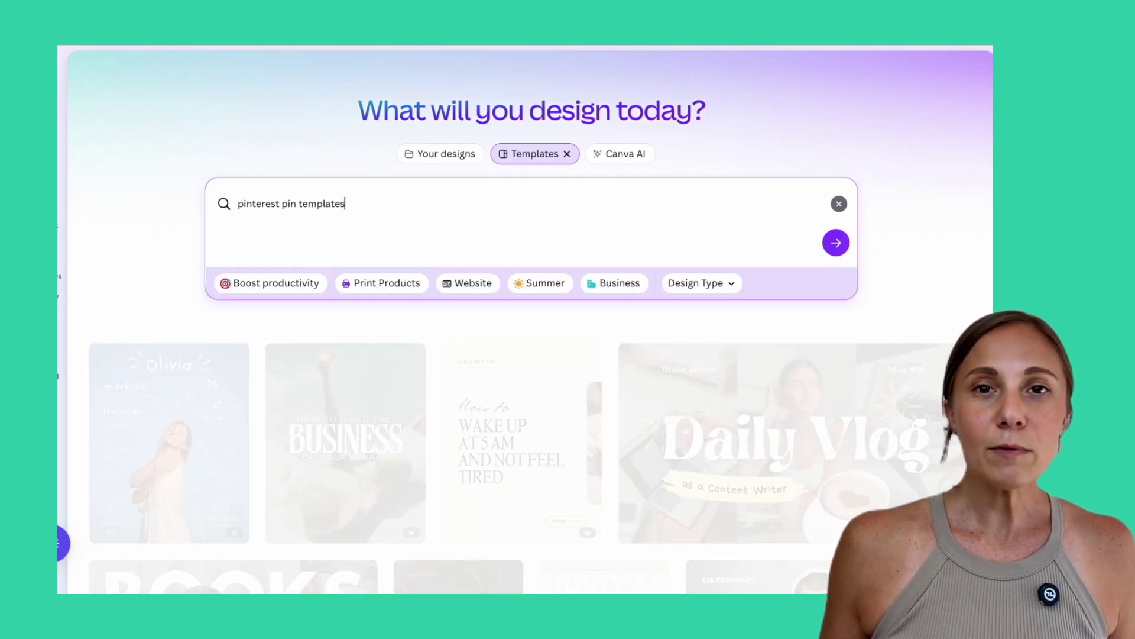
pyautogui.scroll(-2, 669, 292)
pyautogui.scroll(-5, 668, 294)
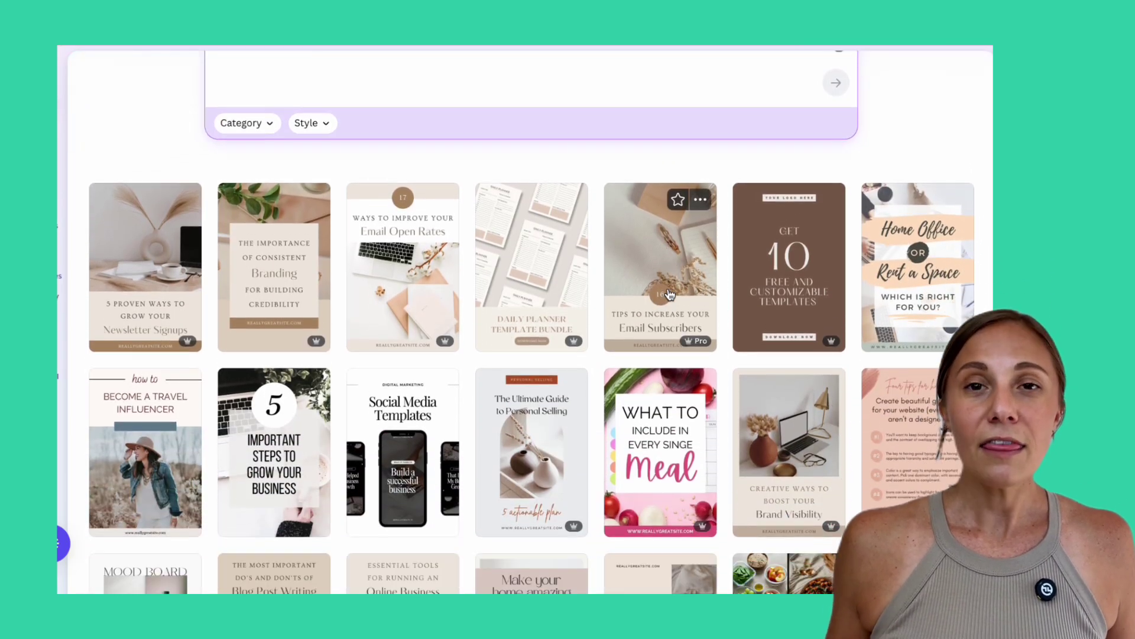
pyautogui.scroll(-1, 668, 294)
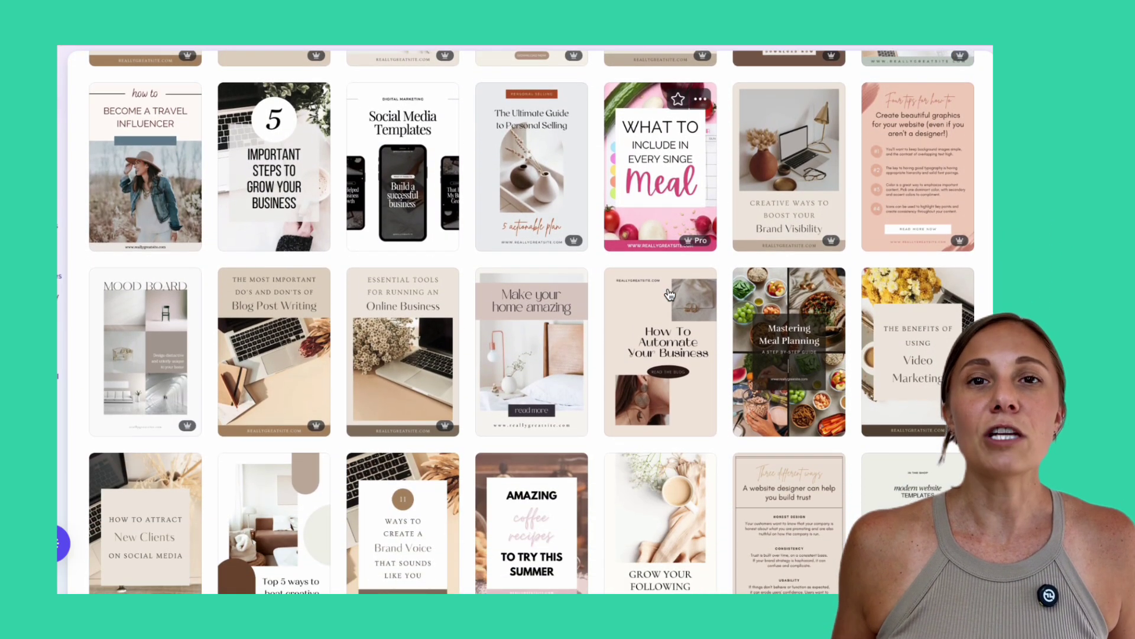
# - Preview a food template and page through the Red and White Torn Photo recipe pin's ten pages
pyautogui.click(814, 357)
pyautogui.scroll(-1, 809, 217)
pyautogui.scroll(-4, 810, 218)
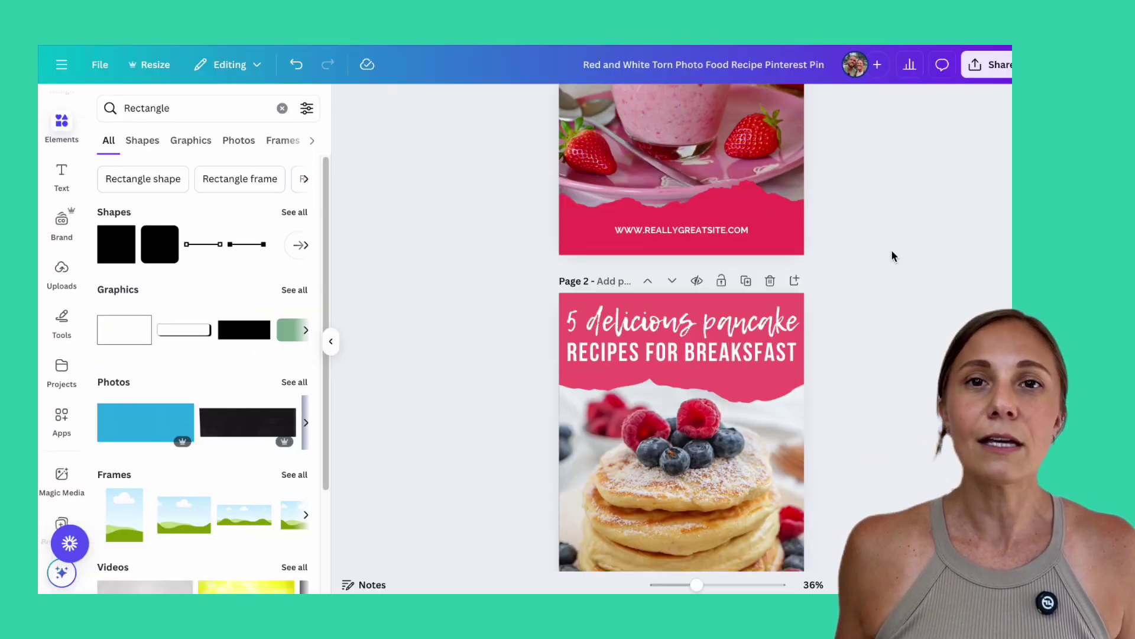
pyautogui.scroll(-15, 893, 255)
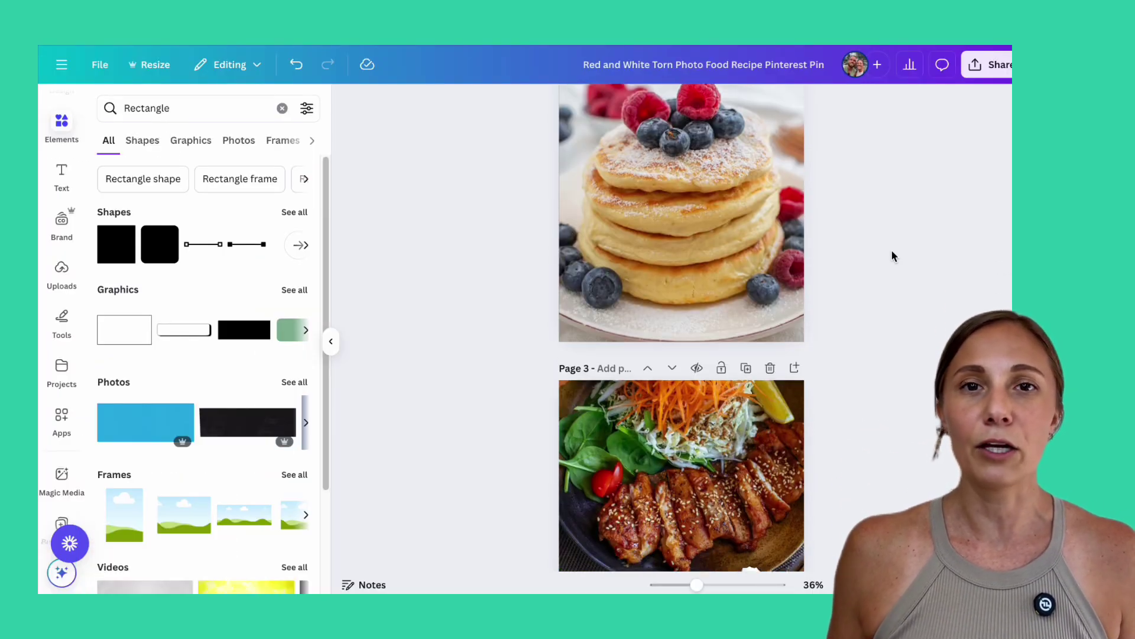
pyautogui.scroll(-15, 894, 256)
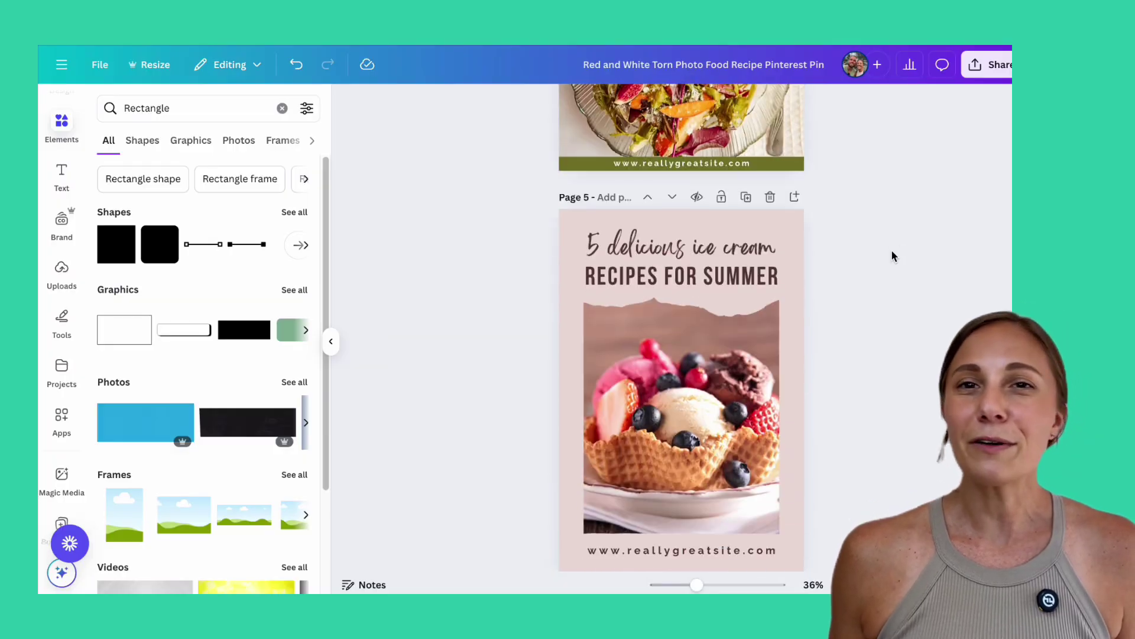
pyautogui.scroll(-15, 894, 256)
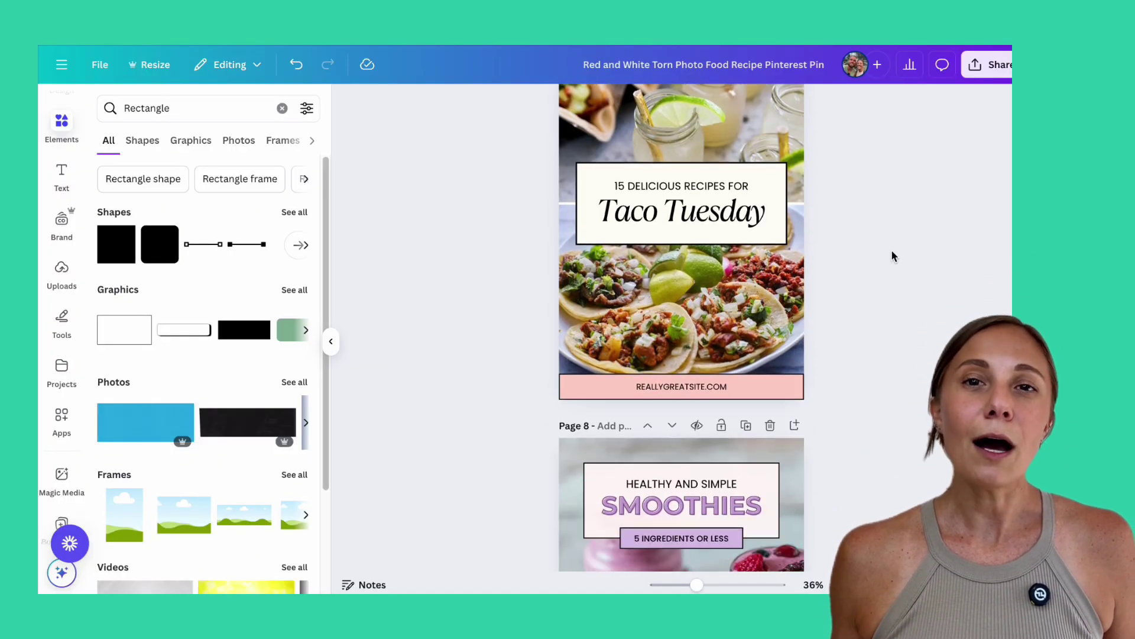
pyautogui.scroll(-7, 894, 256)
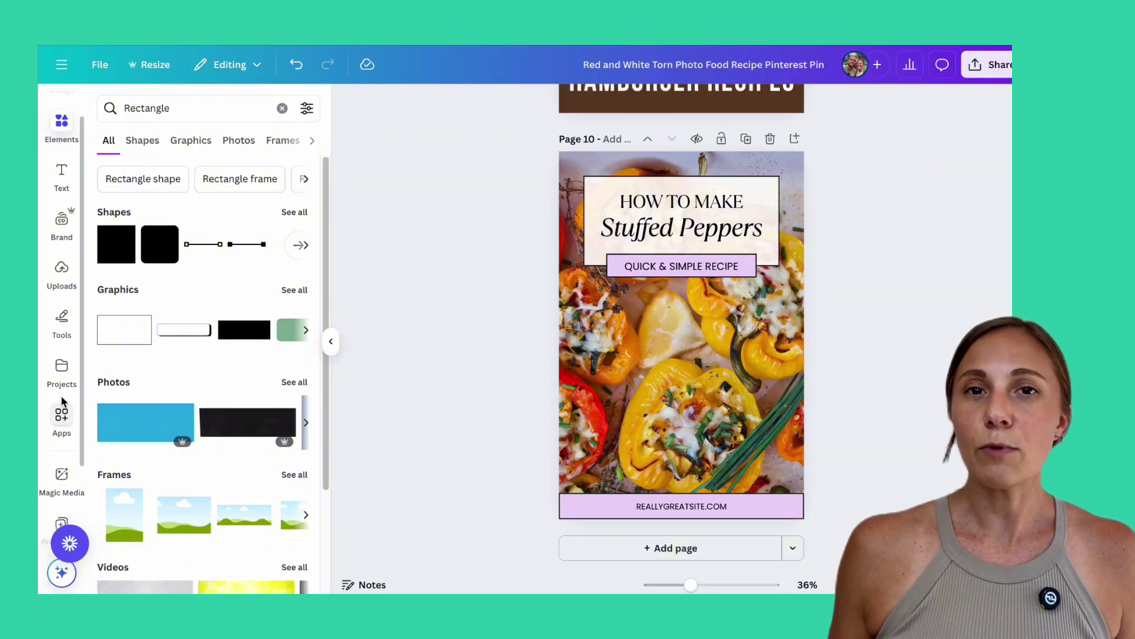
# - Search the Apps panel for 'bulk create' and open the Bulk create app
pyautogui.click(62, 415)
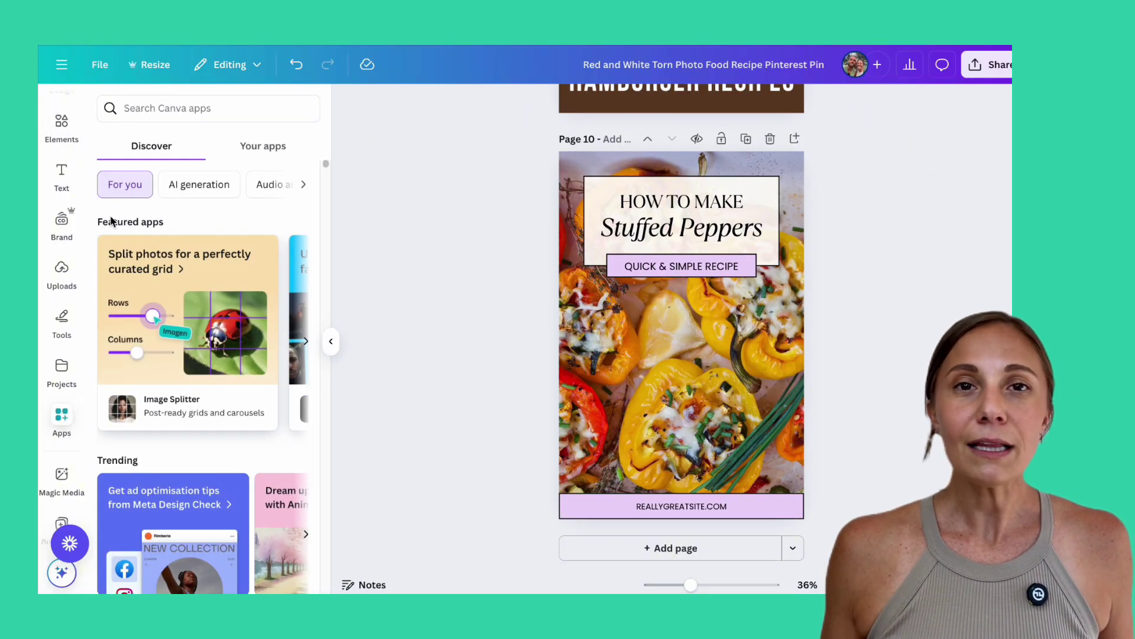
pyautogui.click(172, 113)
pyautogui.write('bulk create')
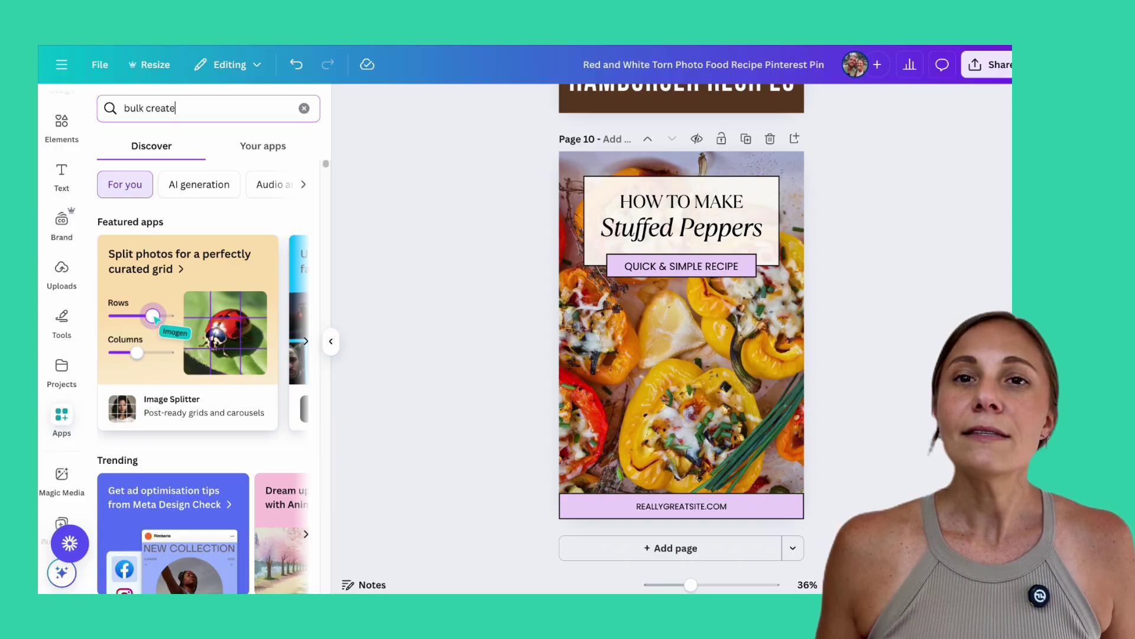
pyautogui.press('Return')
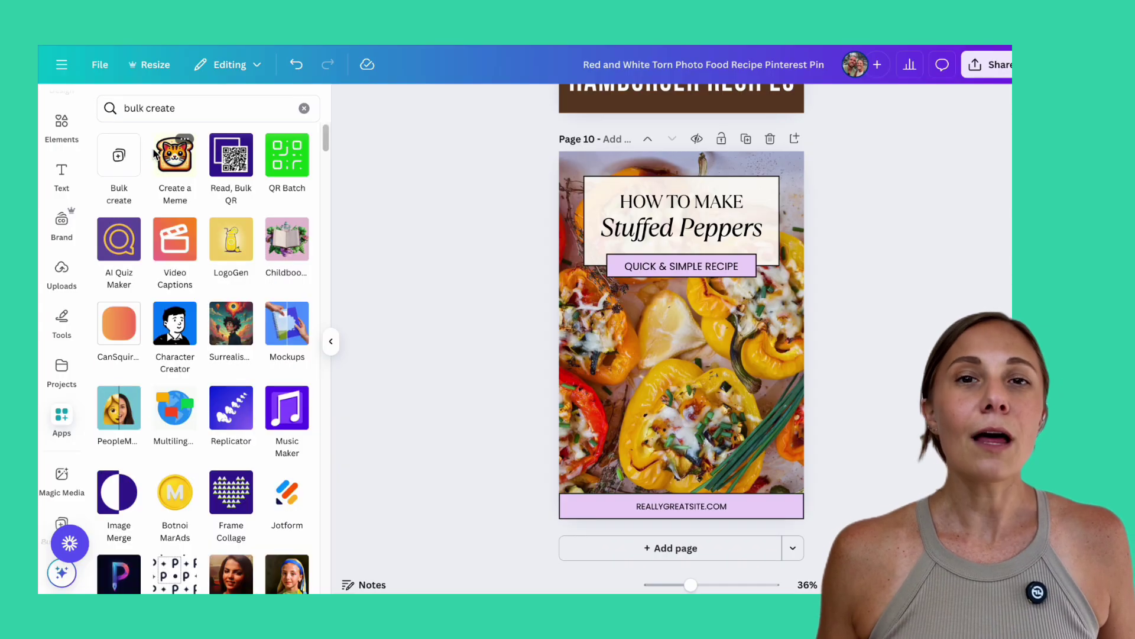
pyautogui.click(122, 151)
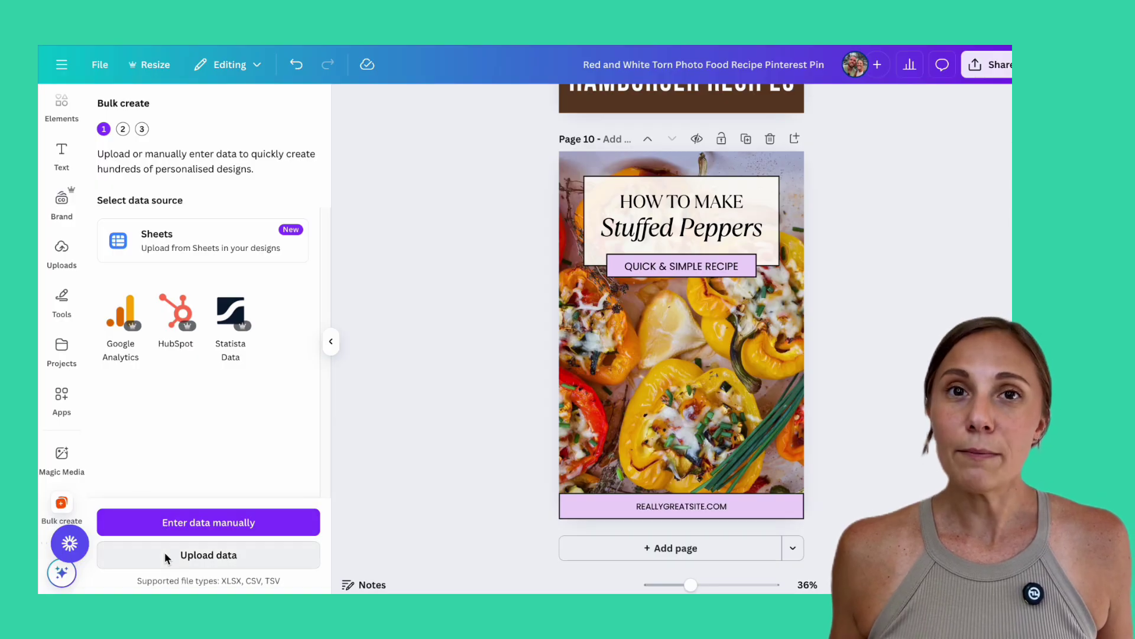
# - Enter a manual data row: 'Sample title 1', 'Sample title 1b', 'There is no subtitle', and a URL
pyautogui.click(169, 526)
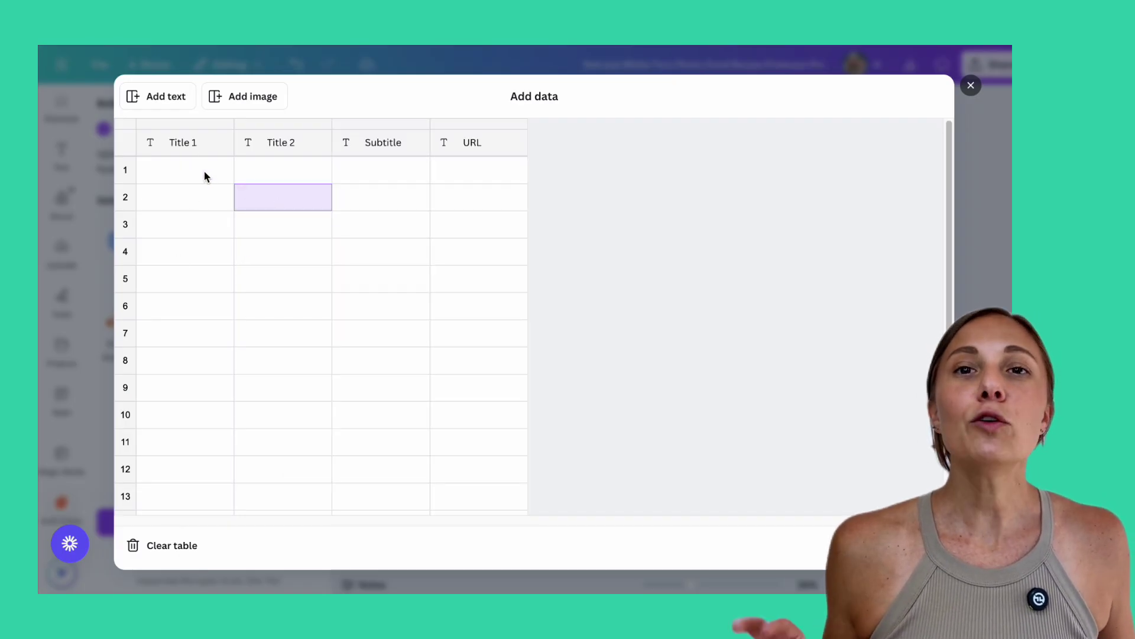
pyautogui.click(203, 169)
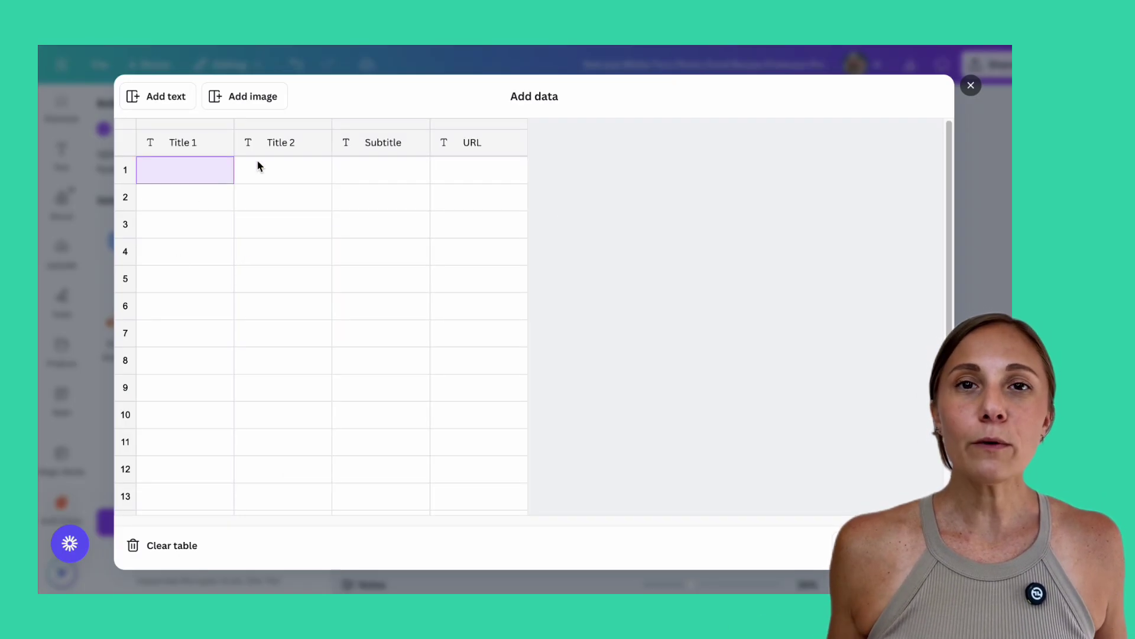
pyautogui.click(189, 168)
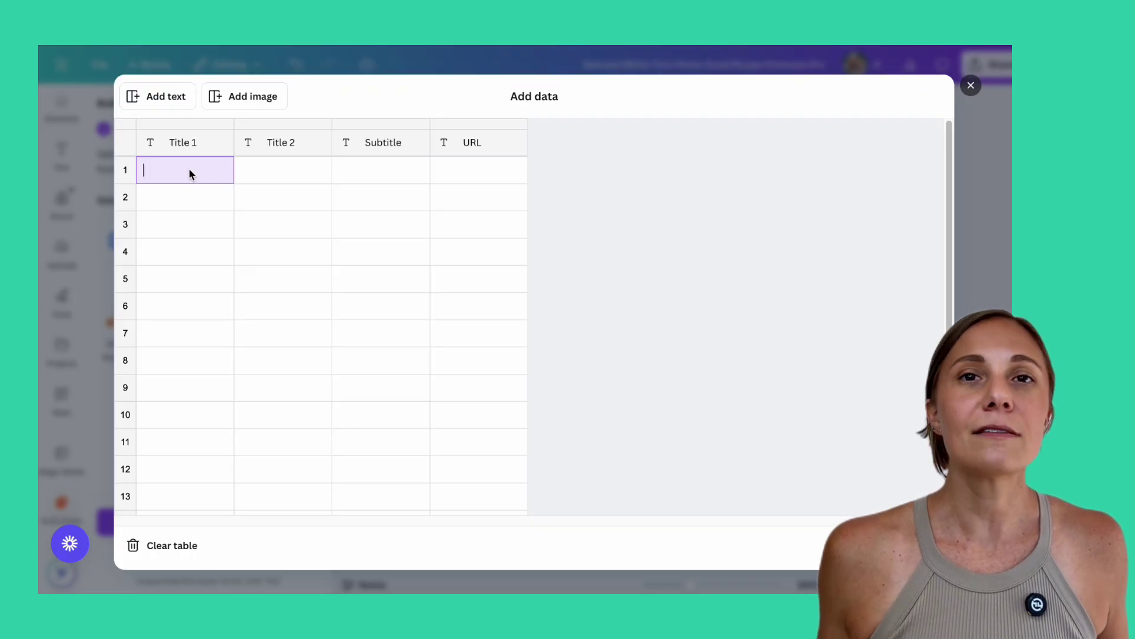
pyautogui.write('Sample title 1')
pyautogui.press('Tab')
pyautogui.click(195, 172)
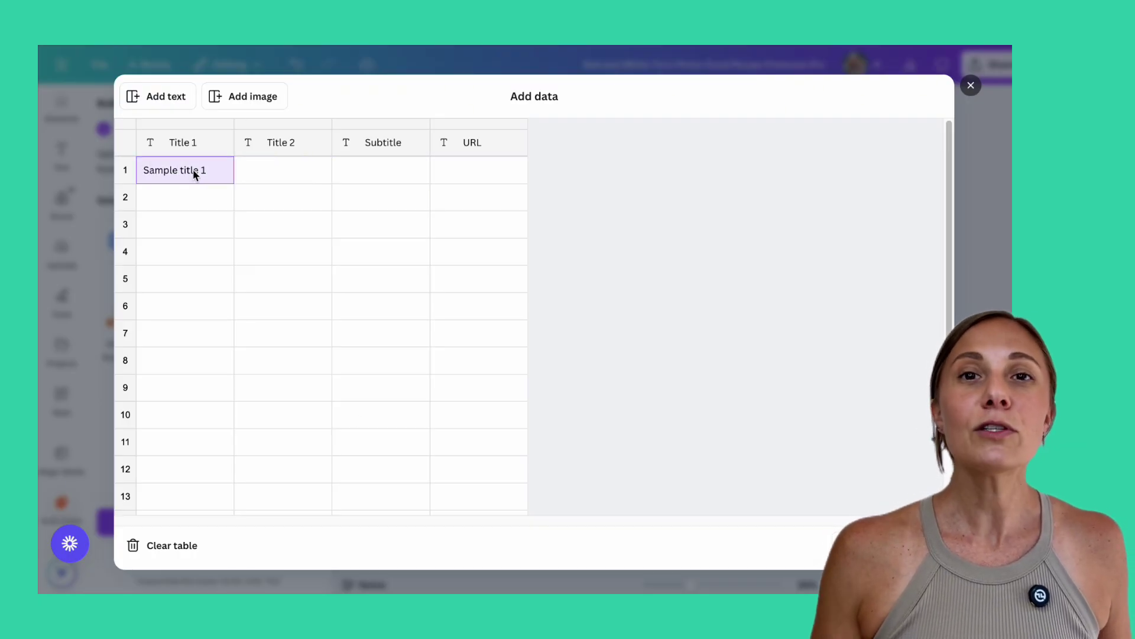
pyautogui.press('Tab')
pyautogui.write('Sample title 1b')
pyautogui.click(383, 176)
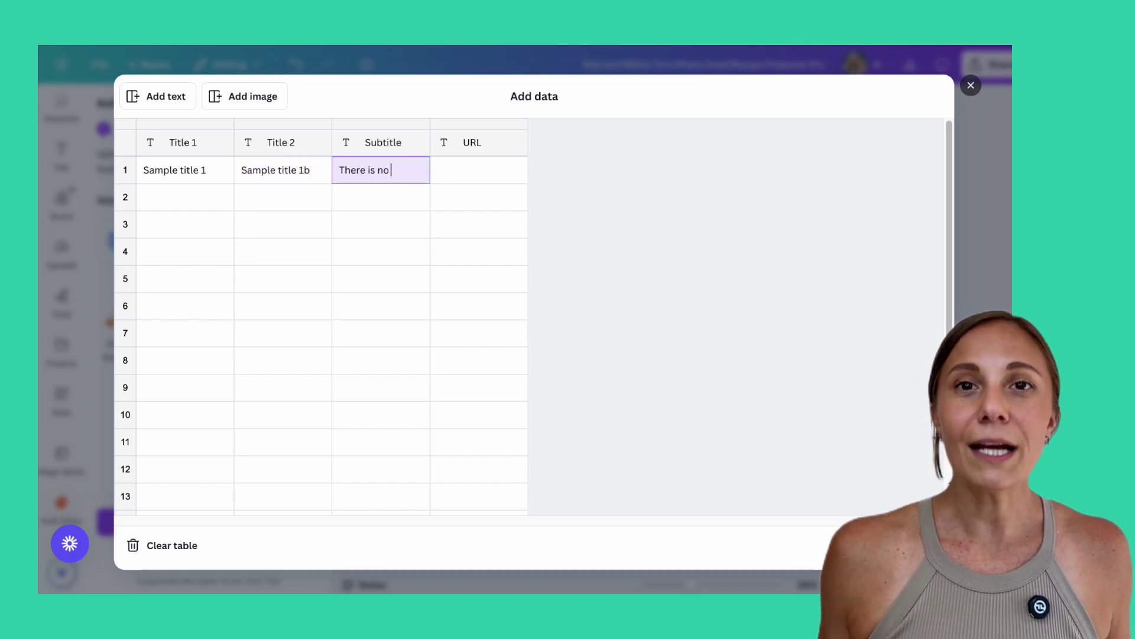
pyautogui.write('There is no subtitle')
pyautogui.click(465, 173)
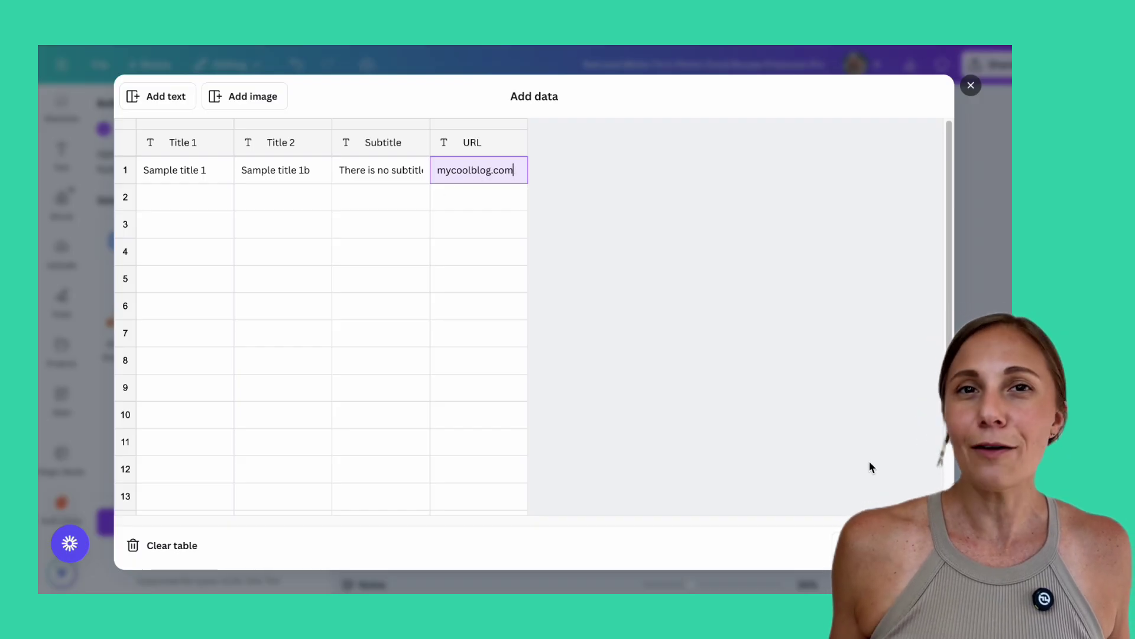
pyautogui.press('Escape')
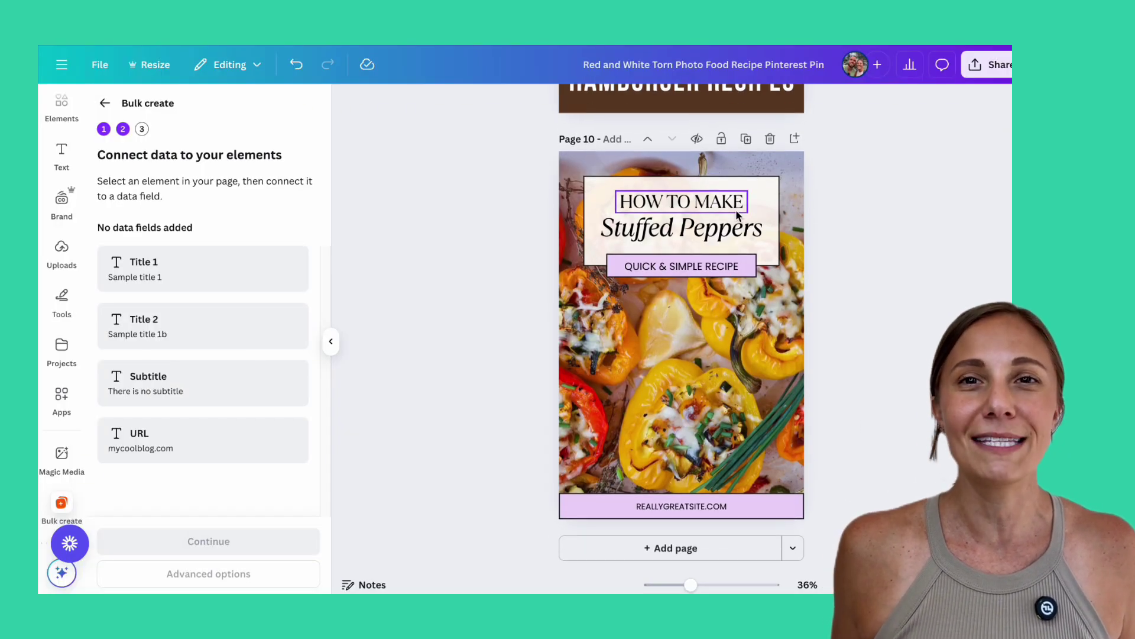
# - Connect the stuffed peppers pin's heading, title, label and footer to Title 1, Title 2, Subtitle and URL
pyautogui.click(734, 208)
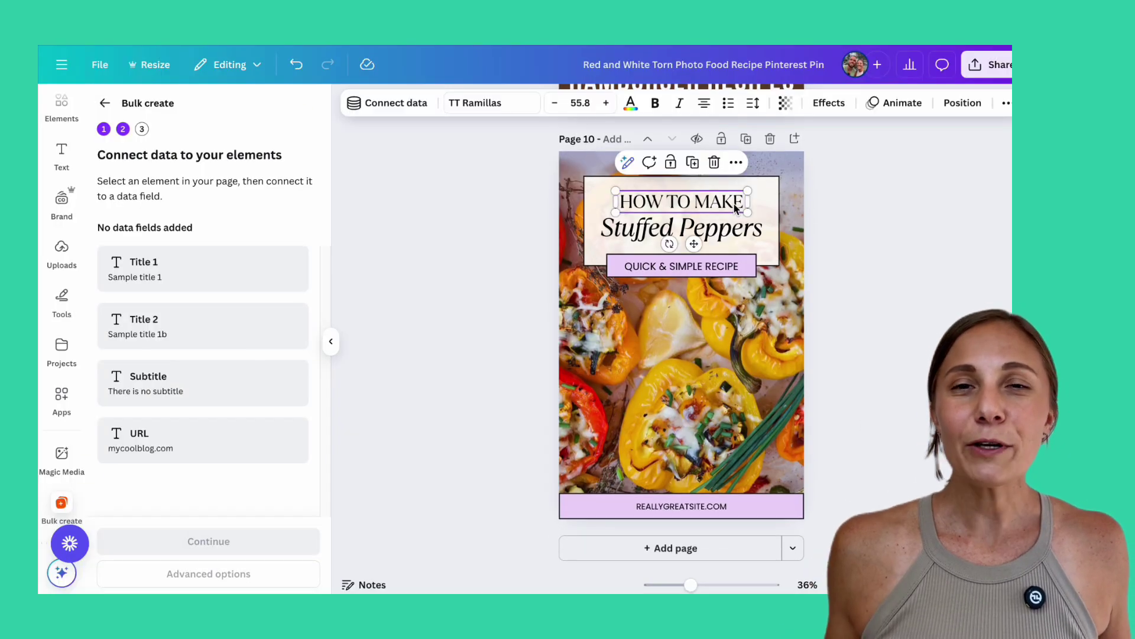
pyautogui.click(414, 105)
pyautogui.click(348, 208)
pyautogui.click(680, 228)
pyautogui.click(395, 103)
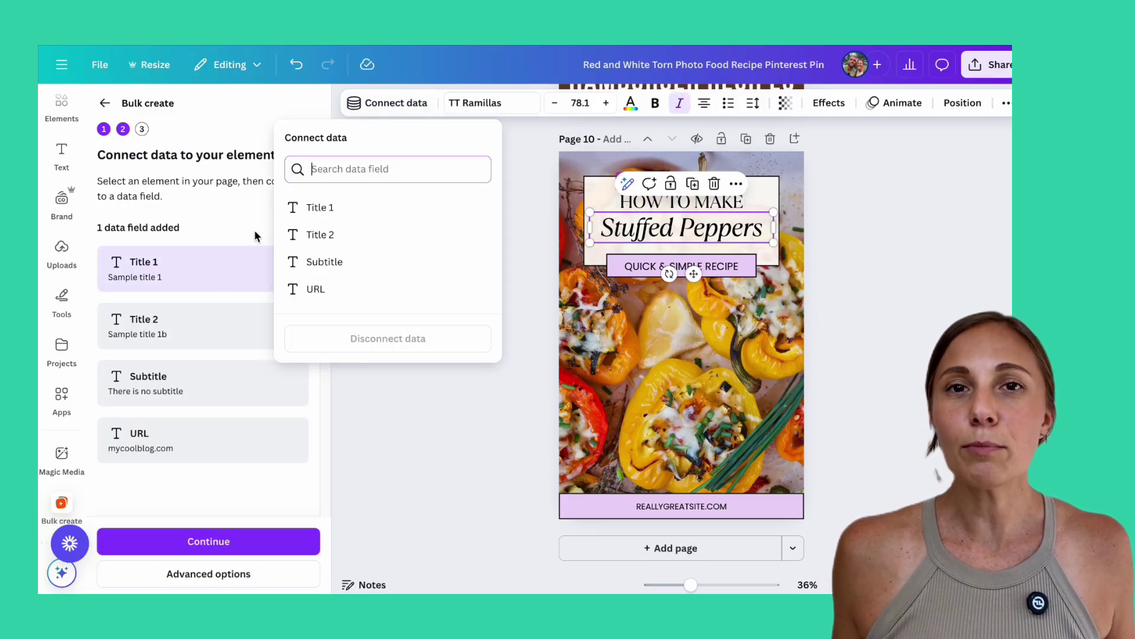
pyautogui.click(296, 235)
pyautogui.click(646, 267)
pyautogui.click(398, 107)
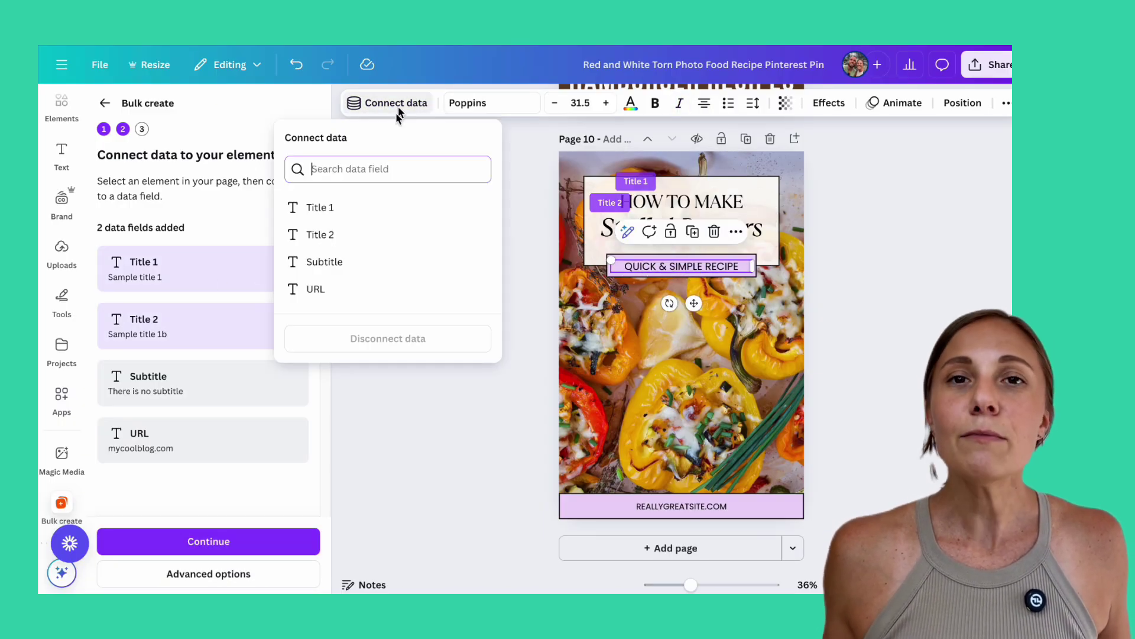
pyautogui.click(331, 262)
pyautogui.click(682, 506)
pyautogui.click(395, 102)
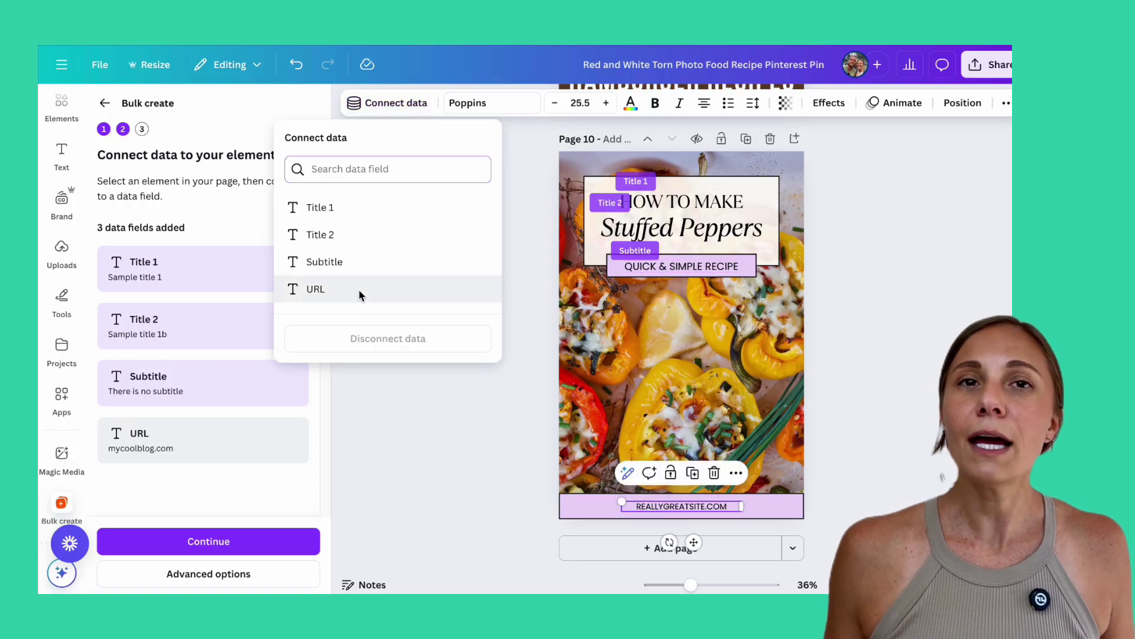
pyautogui.click(361, 289)
# - Connect the hamburger pin's tagline to Title 1 and HAMBURGER RECIPES to Title 2
pyautogui.scroll(5, 479, 324)
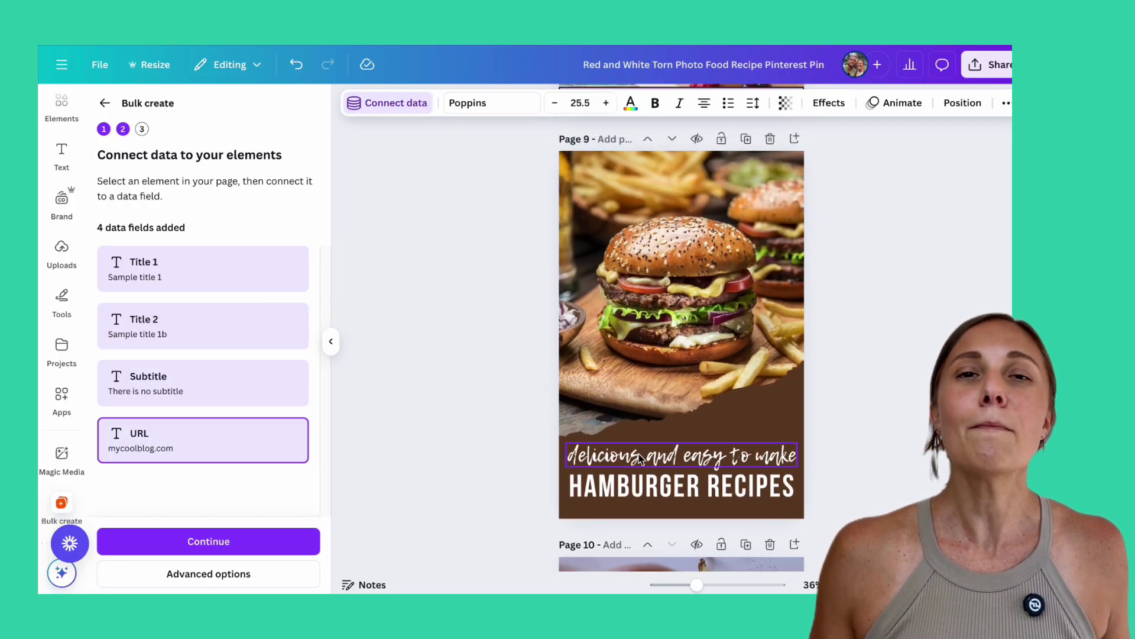
pyautogui.click(640, 458)
pyautogui.click(390, 103)
pyautogui.click(380, 199)
pyautogui.click(618, 499)
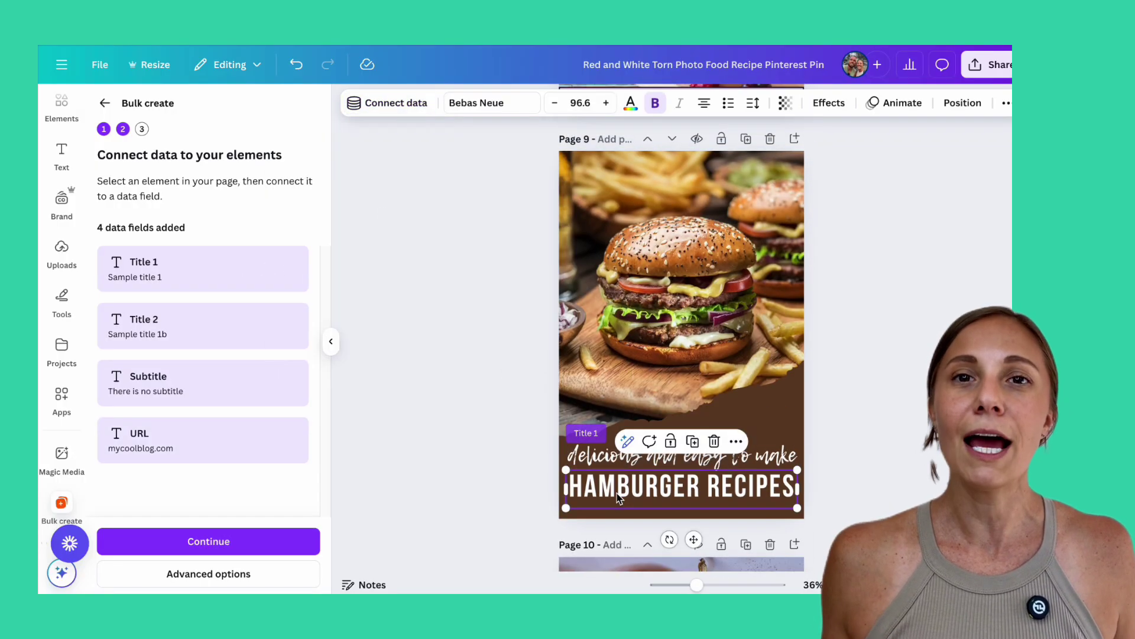
pyautogui.click(417, 110)
pyautogui.click(398, 239)
# - Connect the smoothies pin's texts to Title 1, Title 2, Subtitle and URL, then continue
pyautogui.scroll(5, 629, 257)
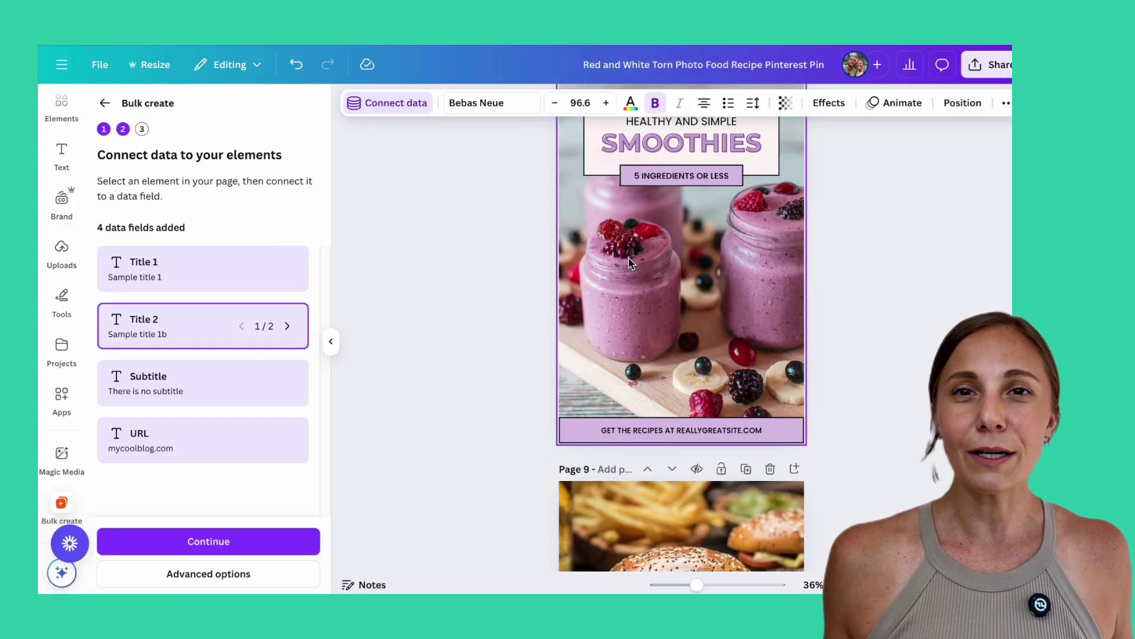
pyautogui.click(647, 188)
pyautogui.click(390, 103)
pyautogui.click(402, 199)
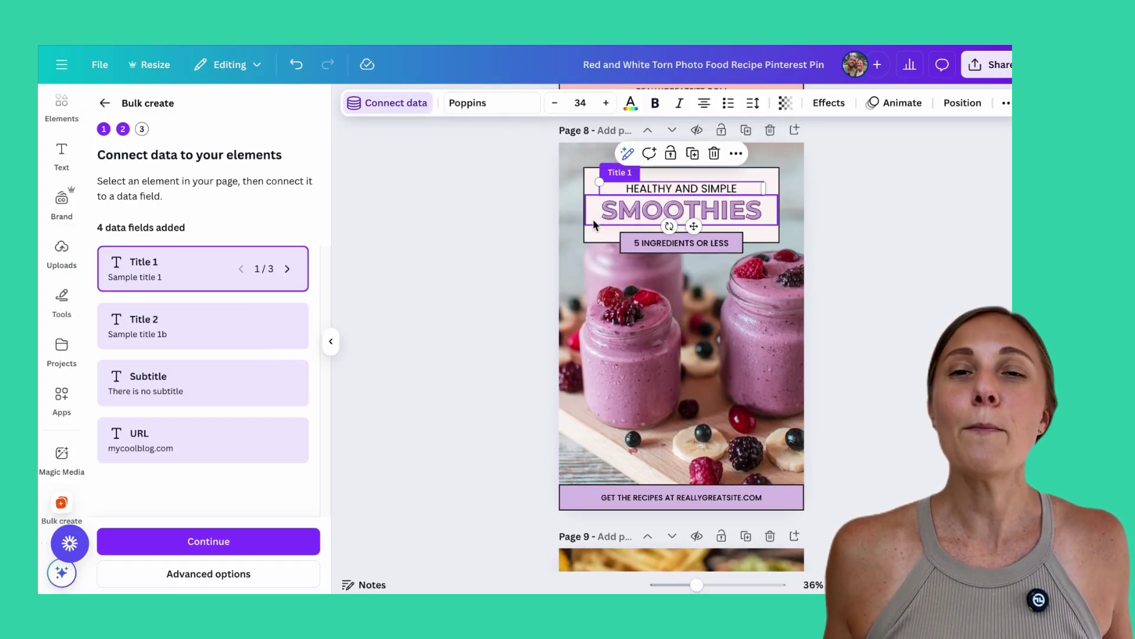
pyautogui.click(642, 216)
pyautogui.click(425, 108)
pyautogui.click(385, 233)
pyautogui.click(681, 243)
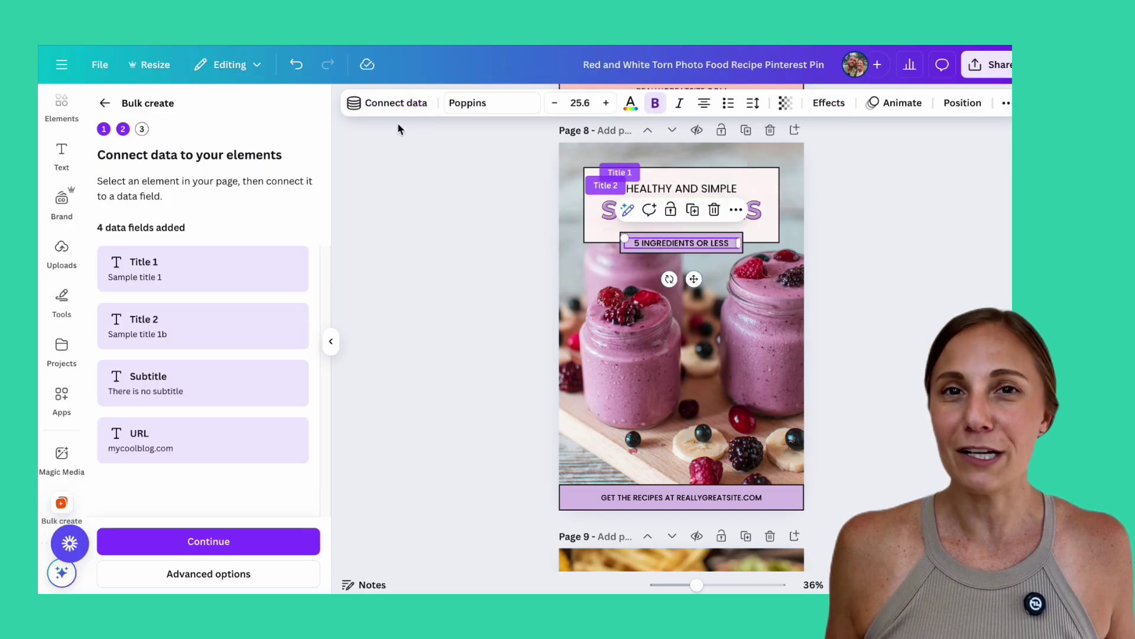
pyautogui.click(392, 104)
pyautogui.click(382, 261)
pyautogui.click(682, 496)
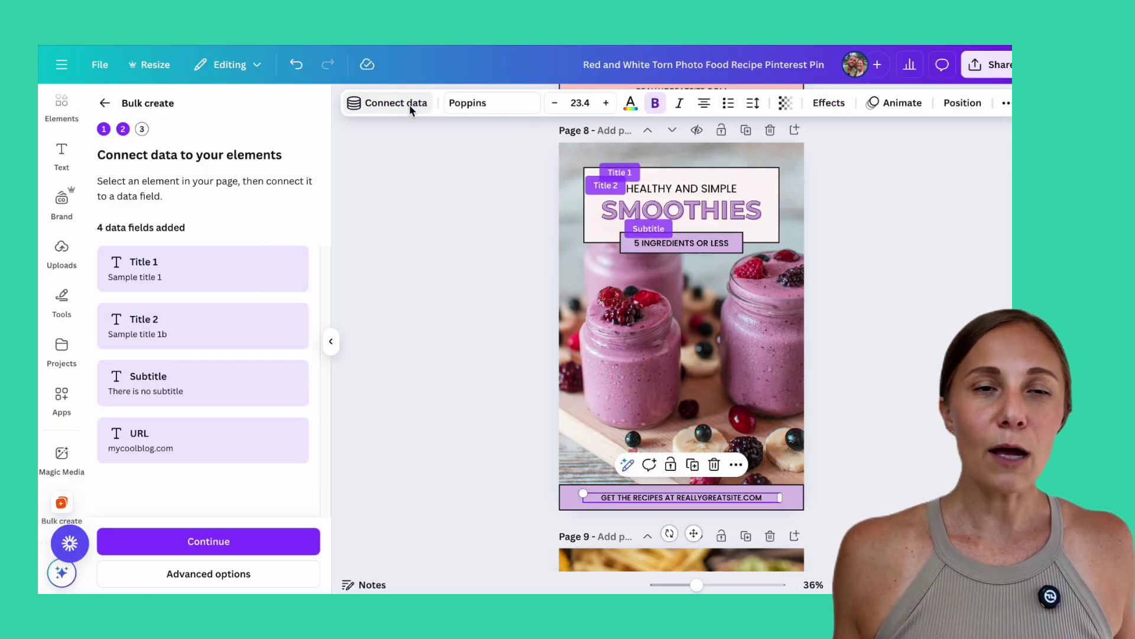
pyautogui.click(390, 103)
pyautogui.click(315, 289)
pyautogui.click(251, 541)
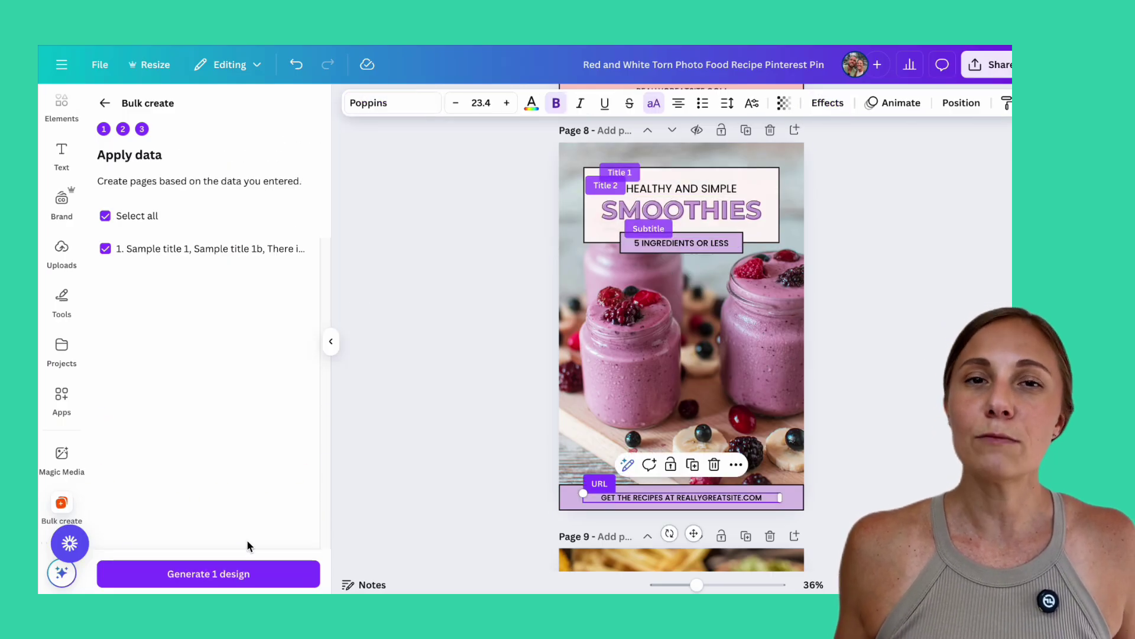
# - Generate the bulk design and shrink the SAMPLE TITLE 1B heading to 64.2 so it fits one line
pyautogui.click(243, 572)
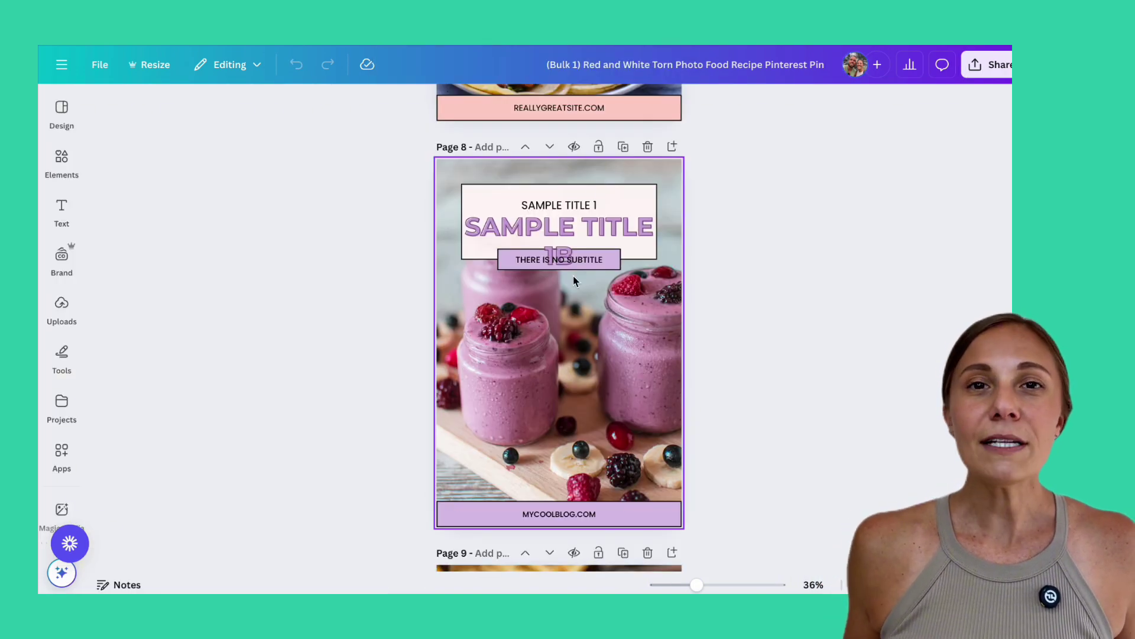
pyautogui.click(622, 242)
pyautogui.click(622, 243)
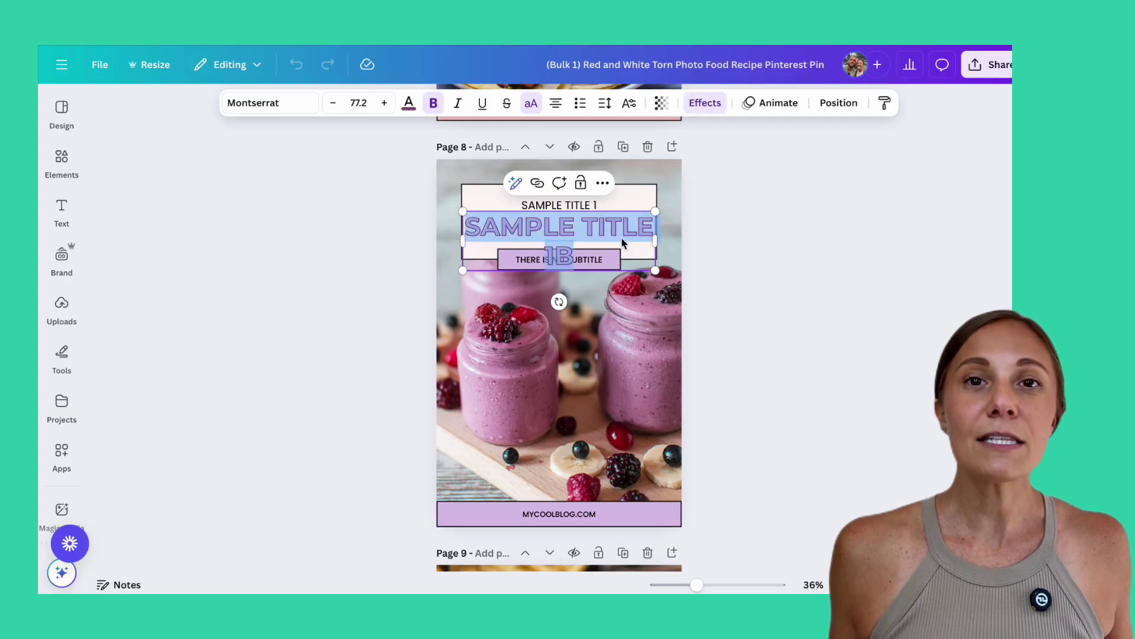
pyautogui.click(334, 104)
pyautogui.click(333, 105)
pyautogui.click(333, 104)
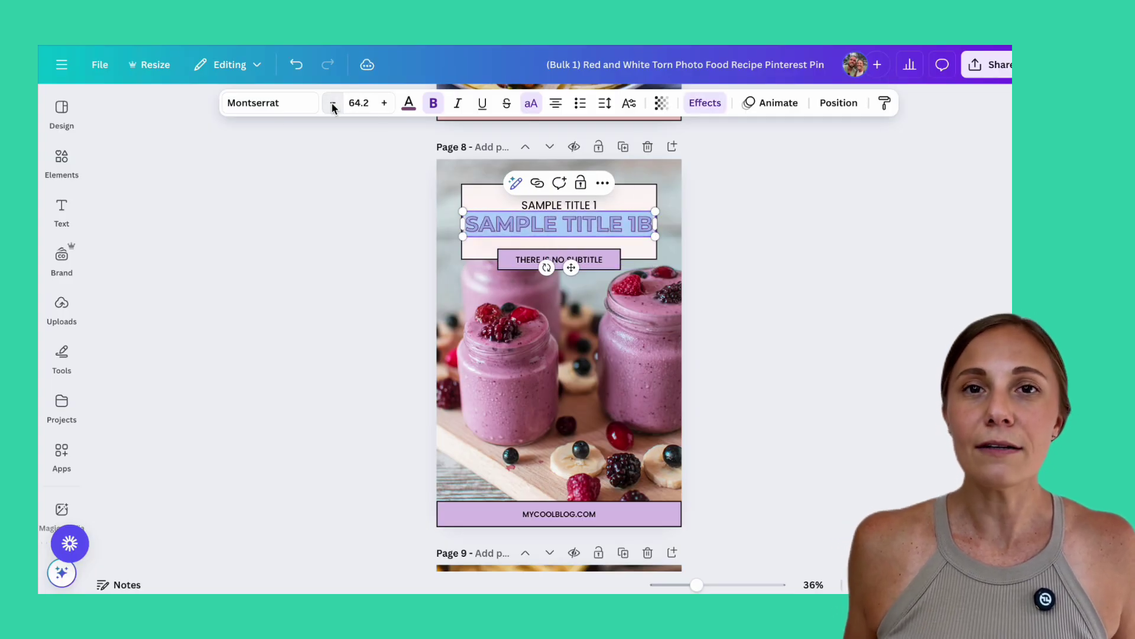
pyautogui.click(406, 243)
# - Open the Pinterest publish form from the Share menu
pyautogui.scroll(-8, 407, 243)
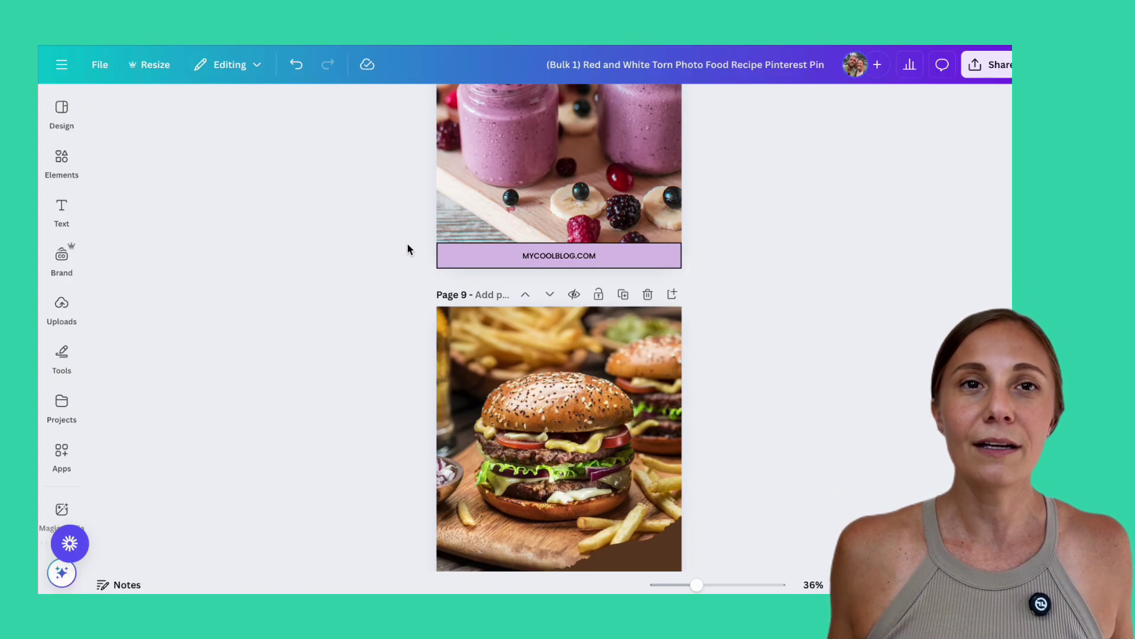
pyautogui.scroll(-6, 408, 249)
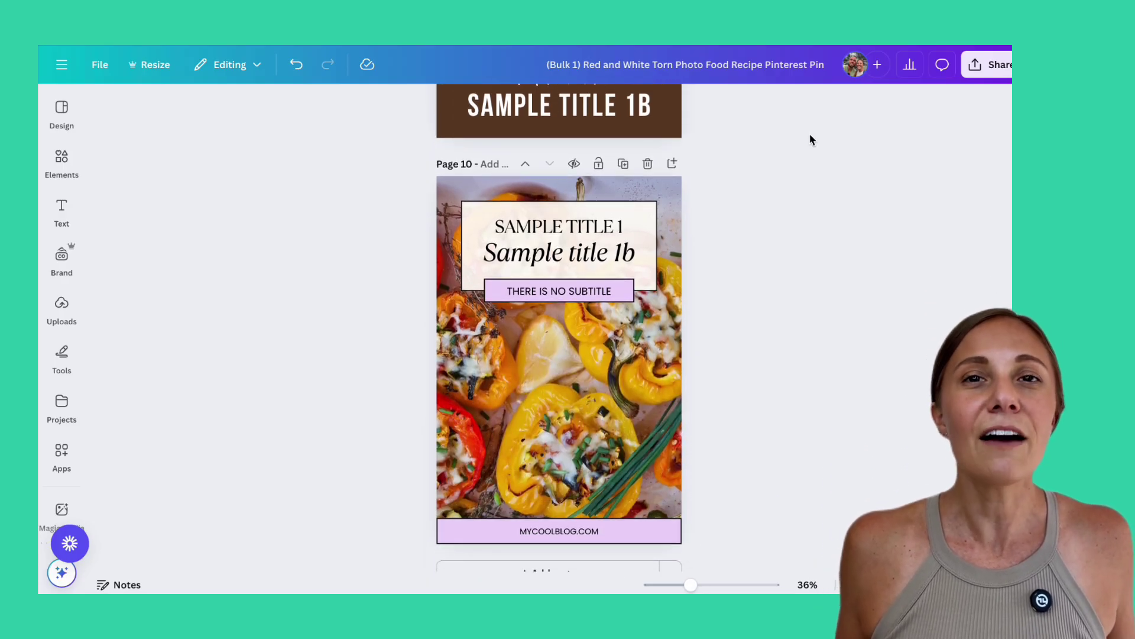
pyautogui.click(975, 65)
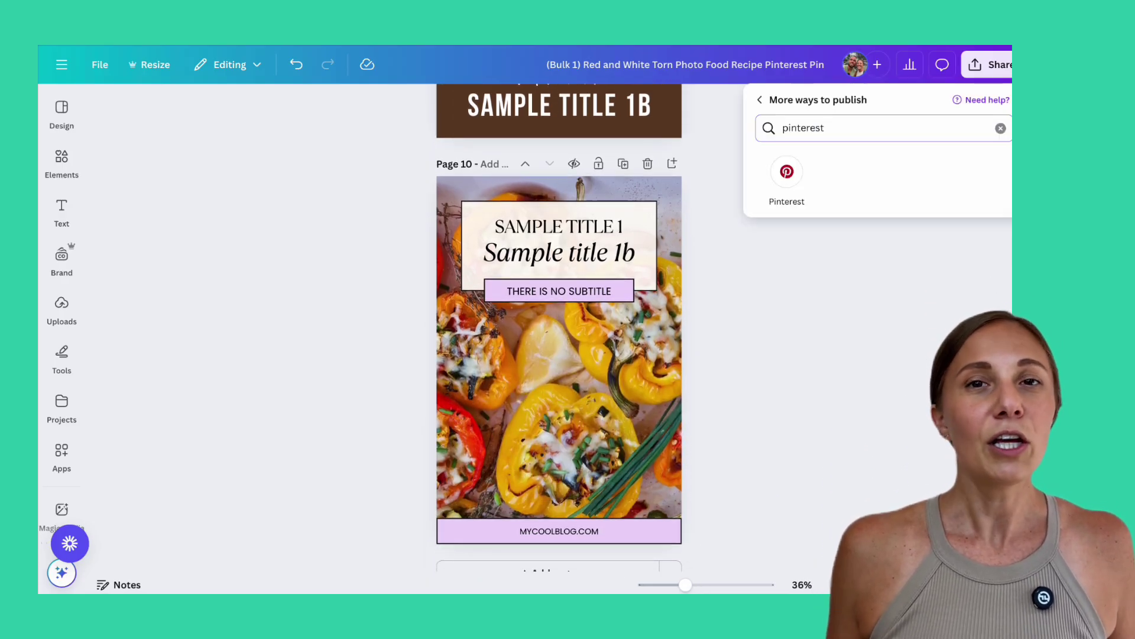
pyautogui.click(786, 169)
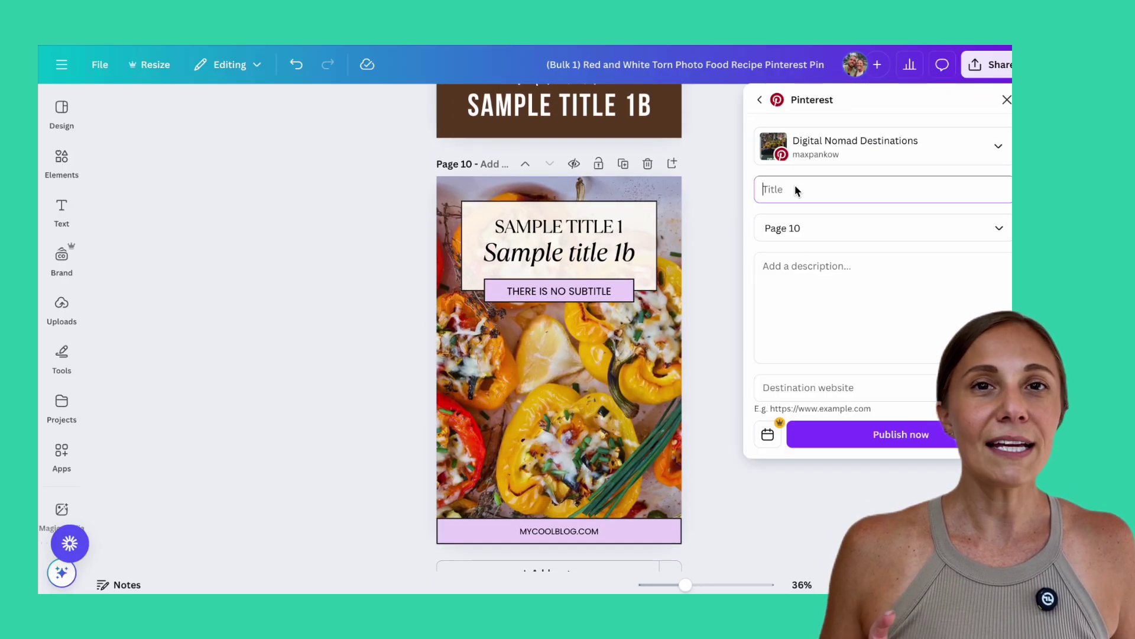
# - Check the Page dropdown and start a pin description in the Pinterest publish panel
pyautogui.click(803, 227)
pyautogui.click(803, 287)
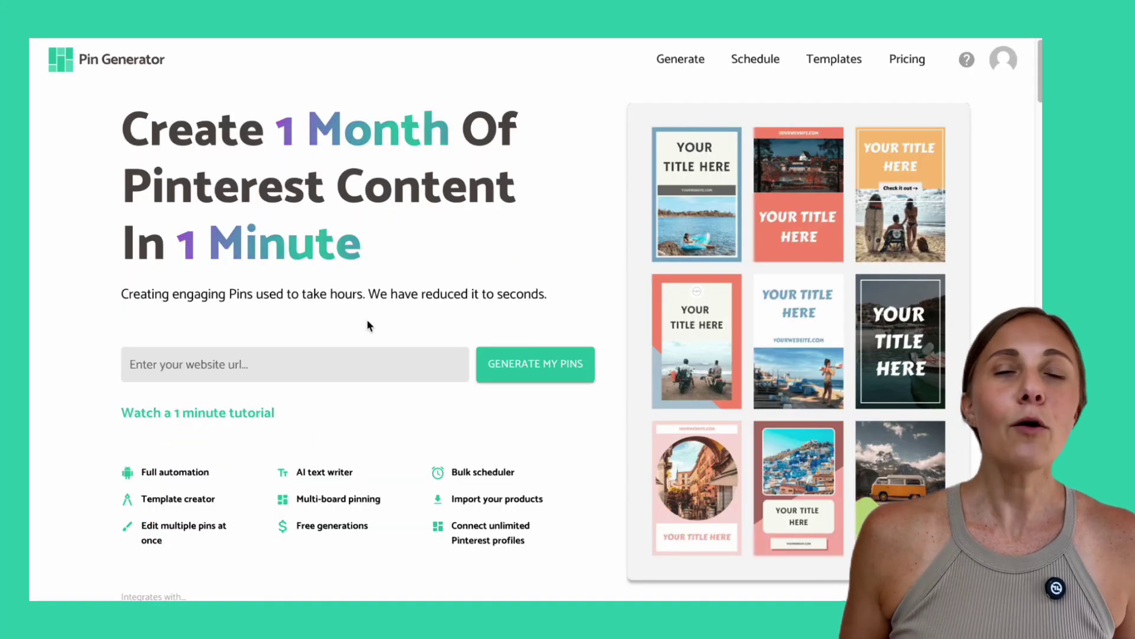
# - Generate pins from ollieandthecaptain.com and scroll through the resulting grid
pyautogui.click(355, 361)
pyautogui.write('ollieandthecaptain.com')
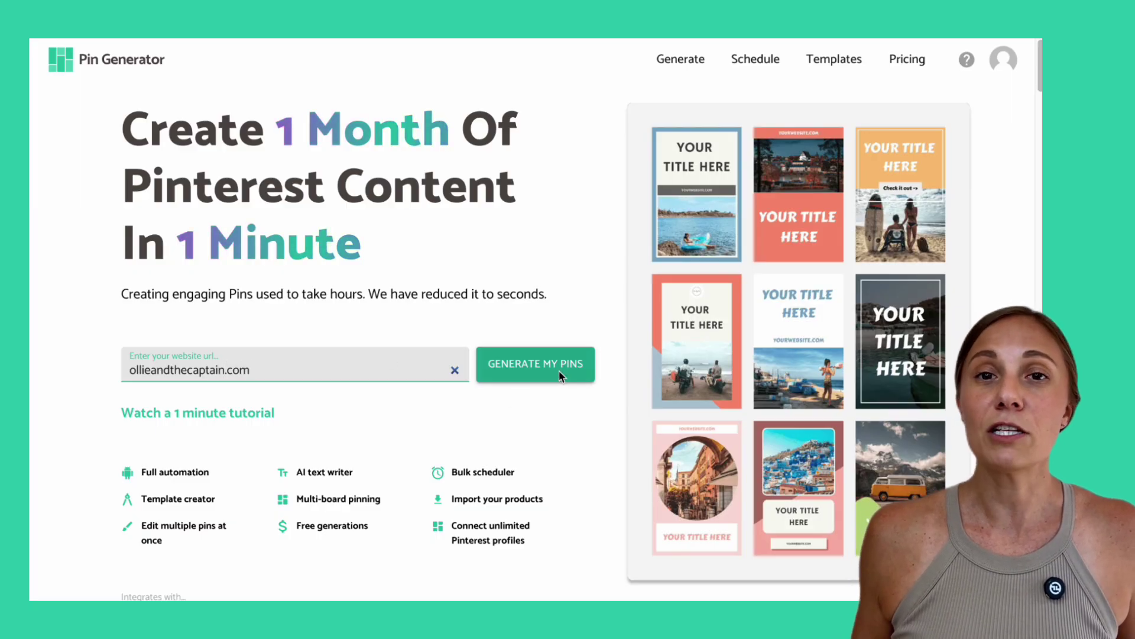
pyautogui.click(559, 370)
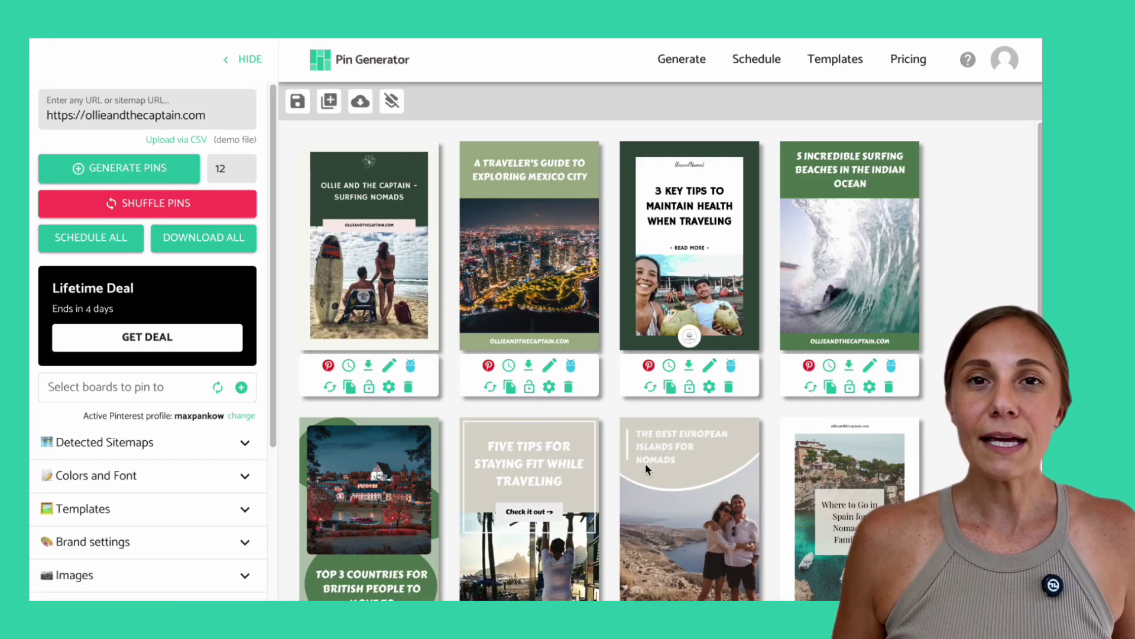
pyautogui.scroll(-3, 644, 464)
pyautogui.scroll(-3, 646, 469)
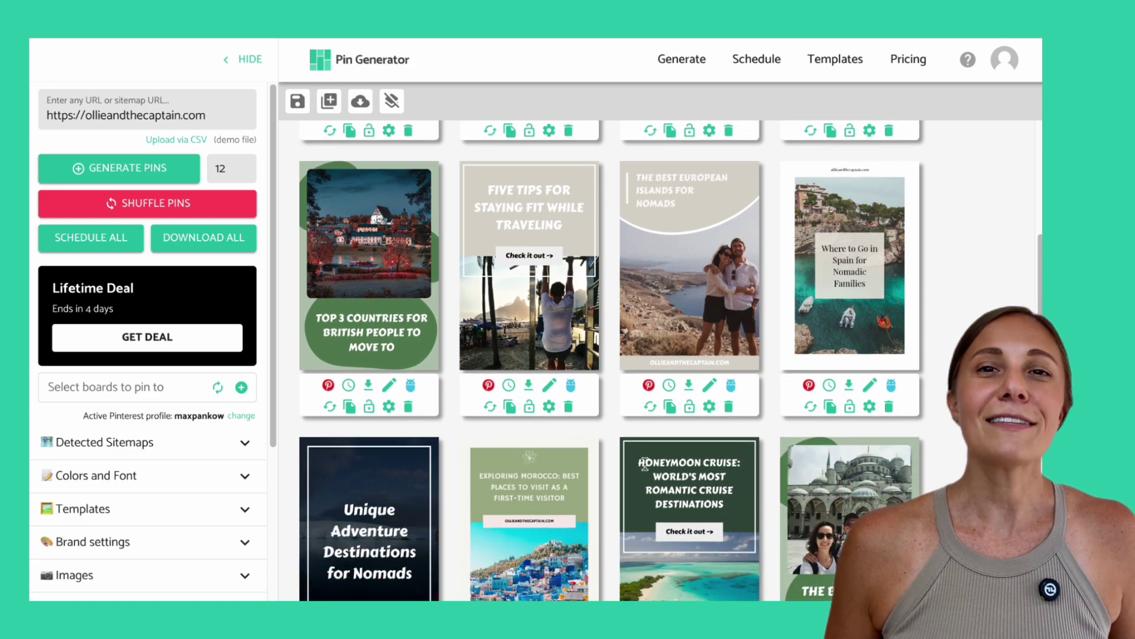
pyautogui.scroll(5, 645, 467)
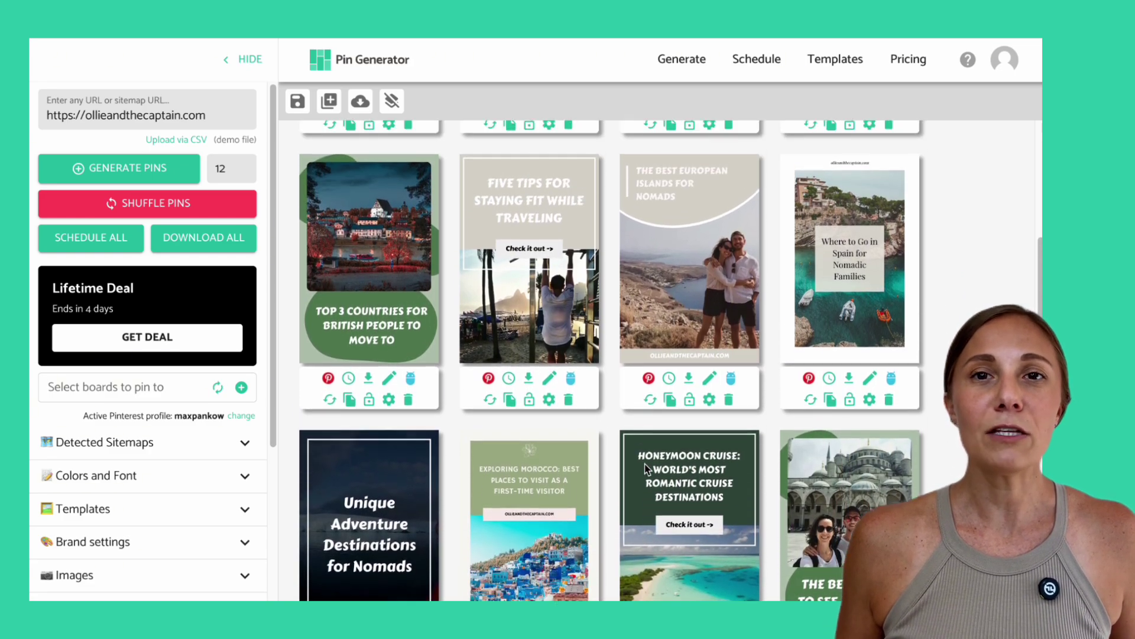
pyautogui.scroll(2, 645, 469)
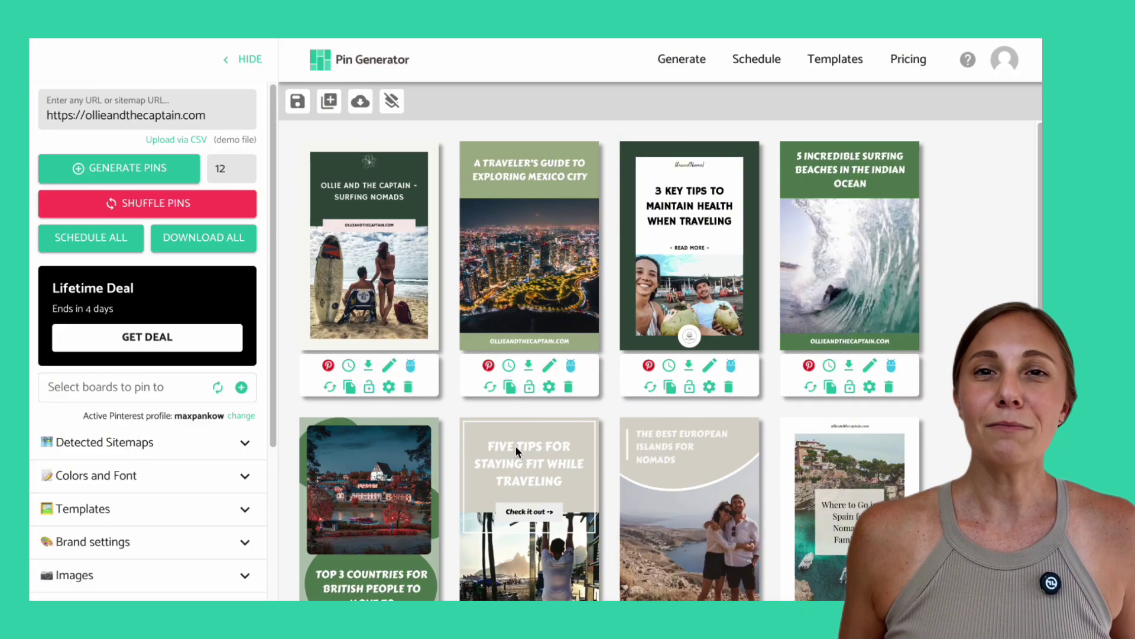
# - Shuffle the Mexico City pin into a light layout with a night-city photo
pyautogui.click(486, 388)
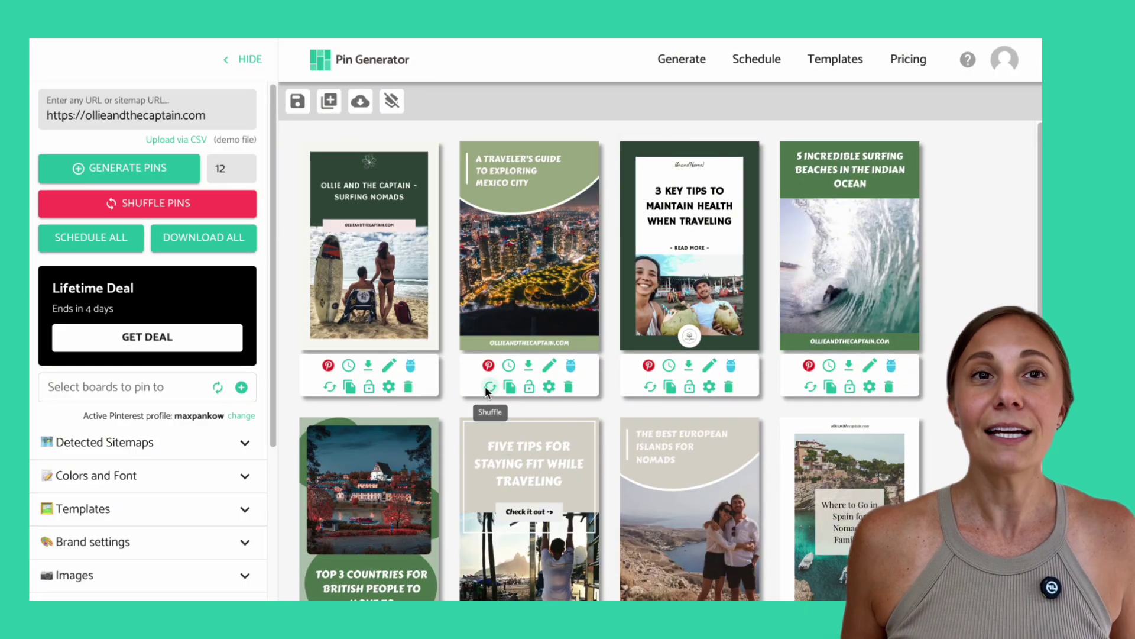
pyautogui.click(489, 388)
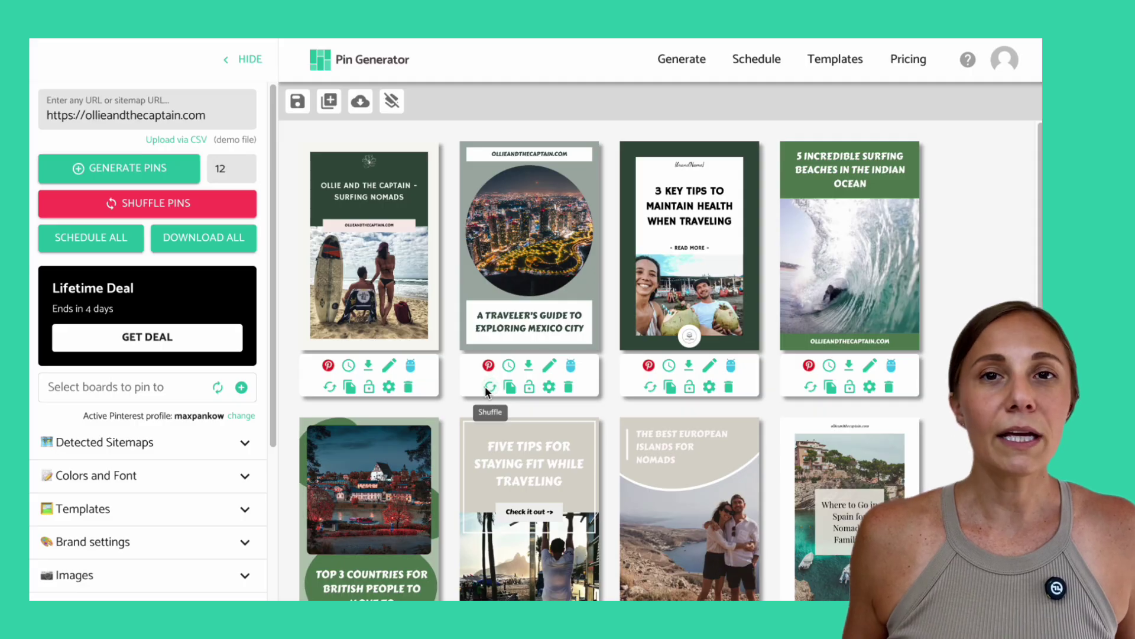
pyautogui.click(488, 388)
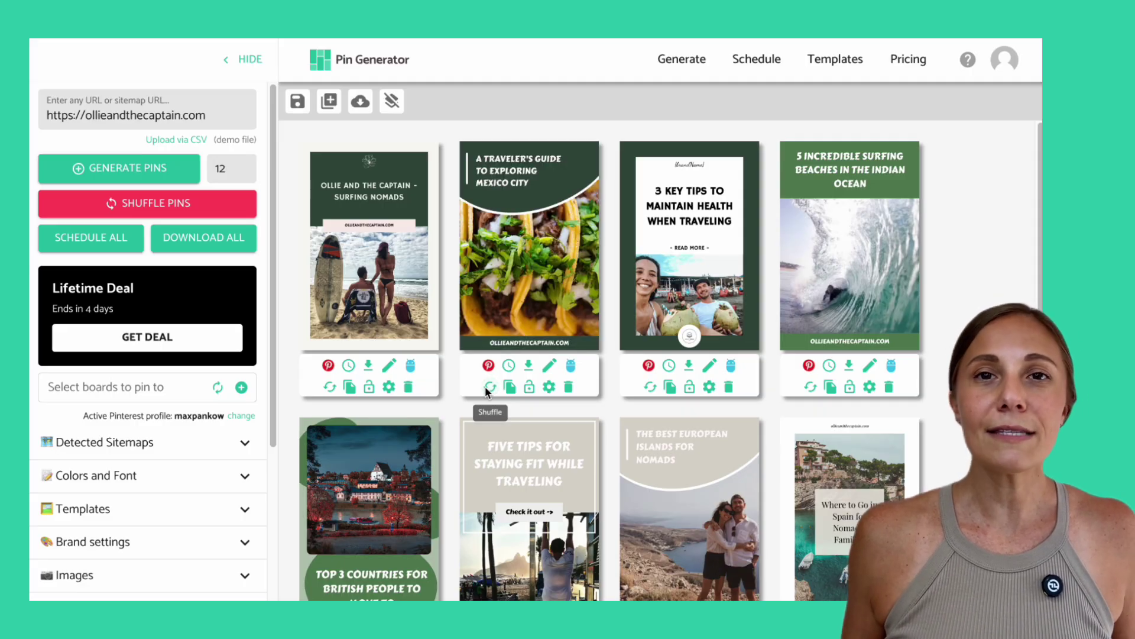
pyautogui.click(488, 387)
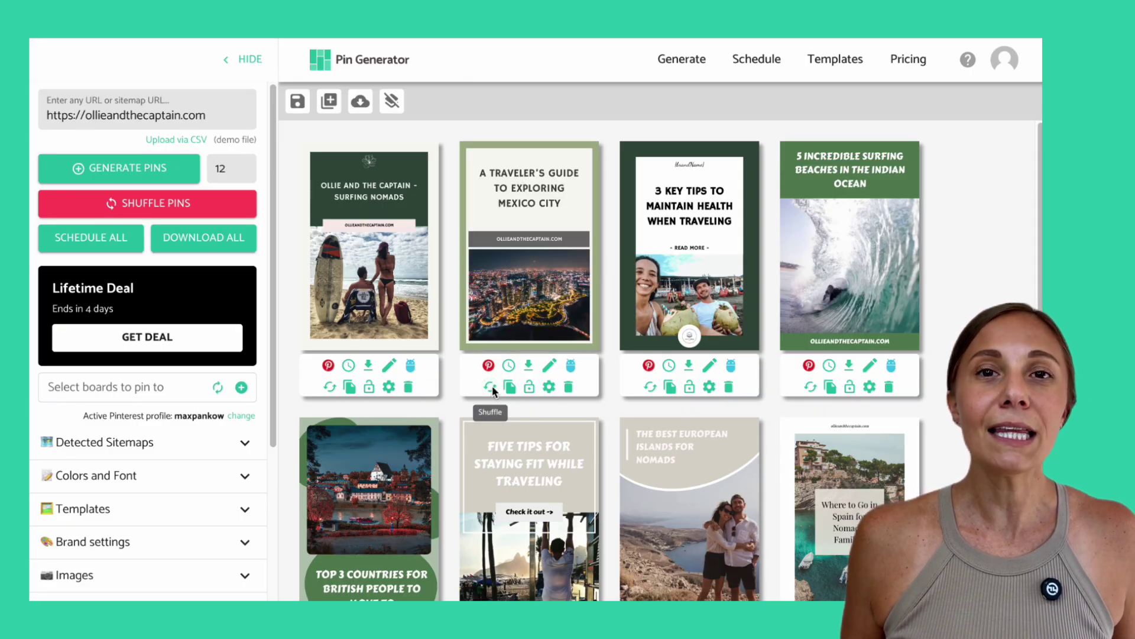
pyautogui.scroll(-4, 208, 460)
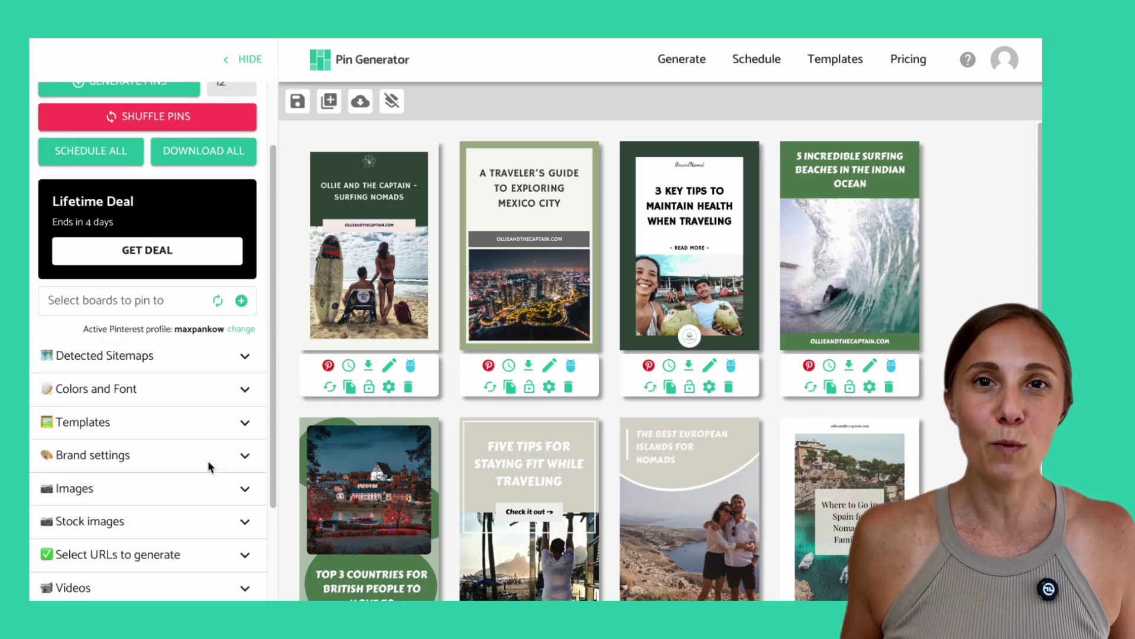
# - Apply the lavender and pink palette to all pins, then revert to the green palette
pyautogui.click(240, 259)
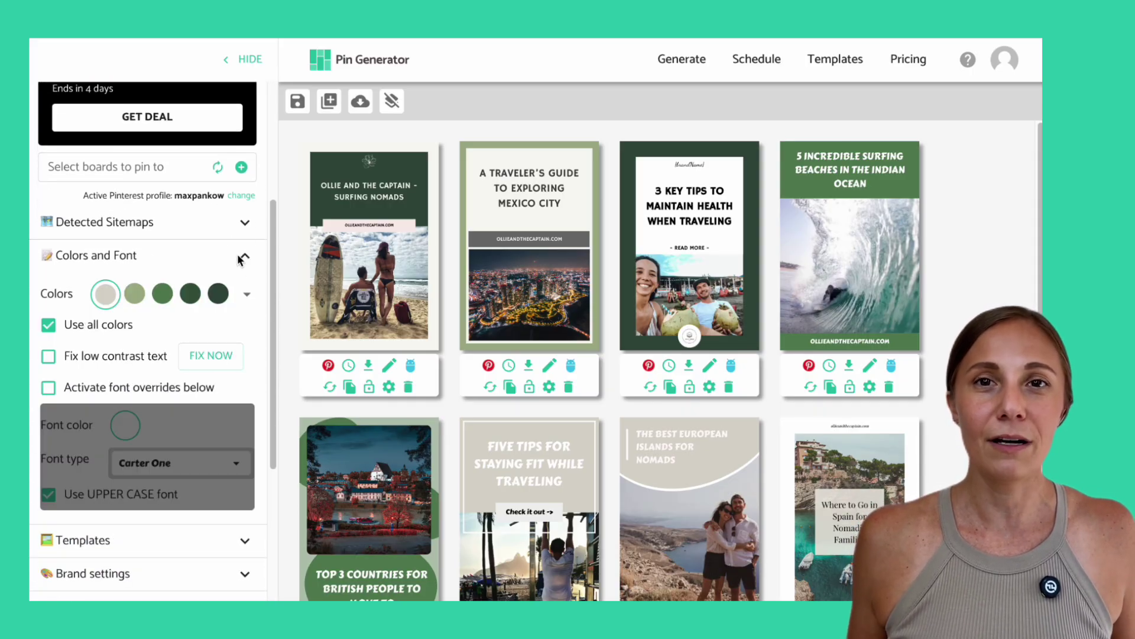
pyautogui.click(134, 294)
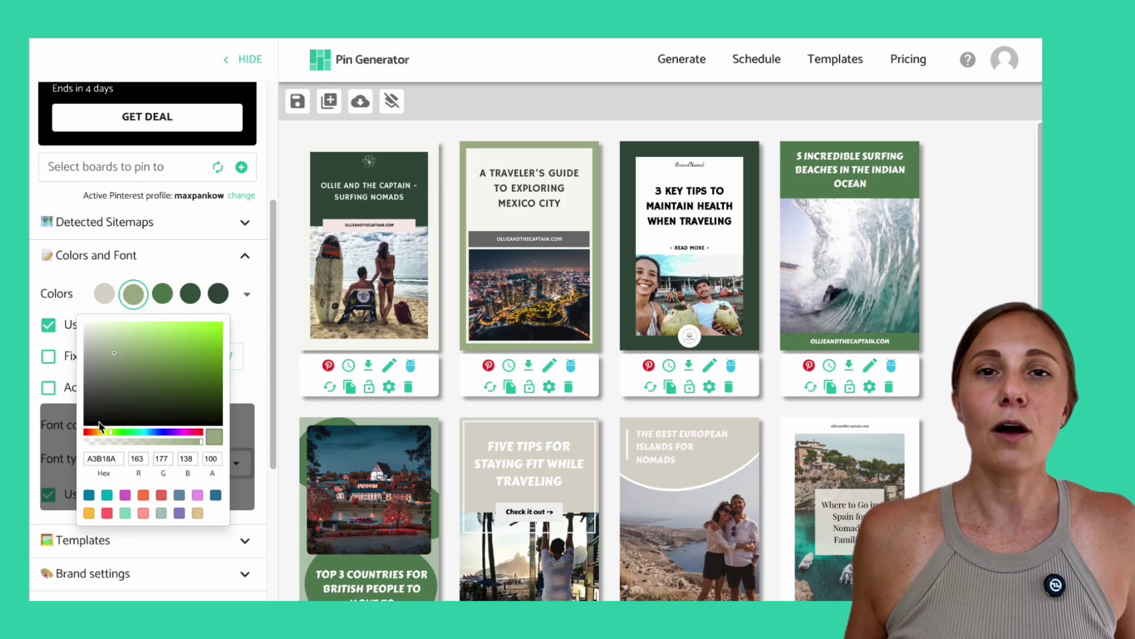
pyautogui.click(247, 294)
pyautogui.scroll(-3, 283, 308)
pyautogui.scroll(3, 283, 308)
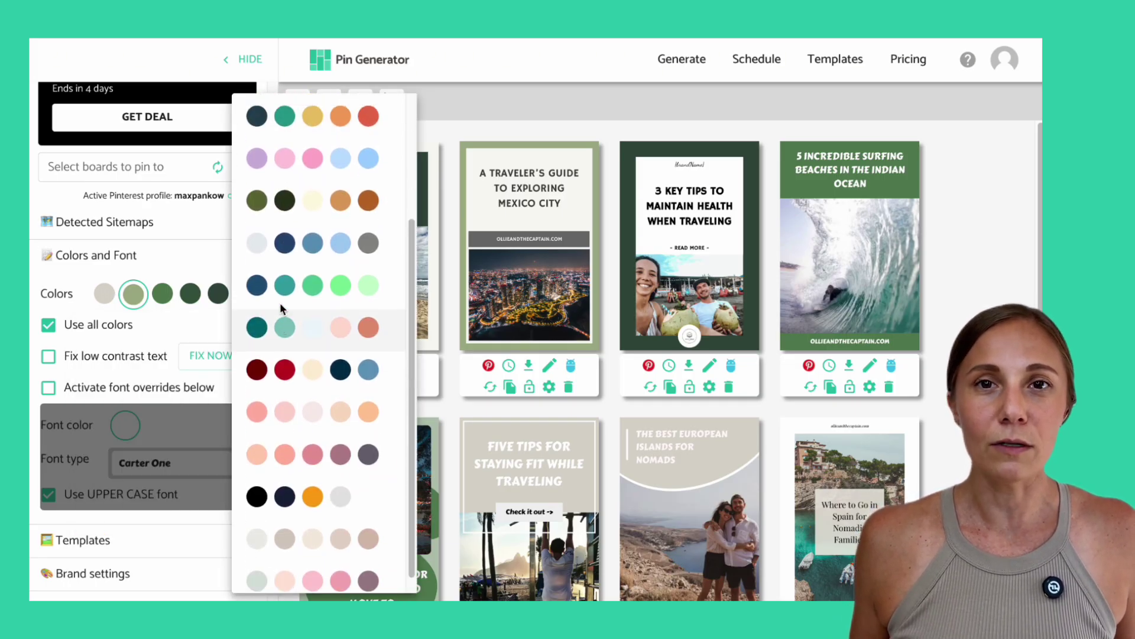
pyautogui.click(295, 205)
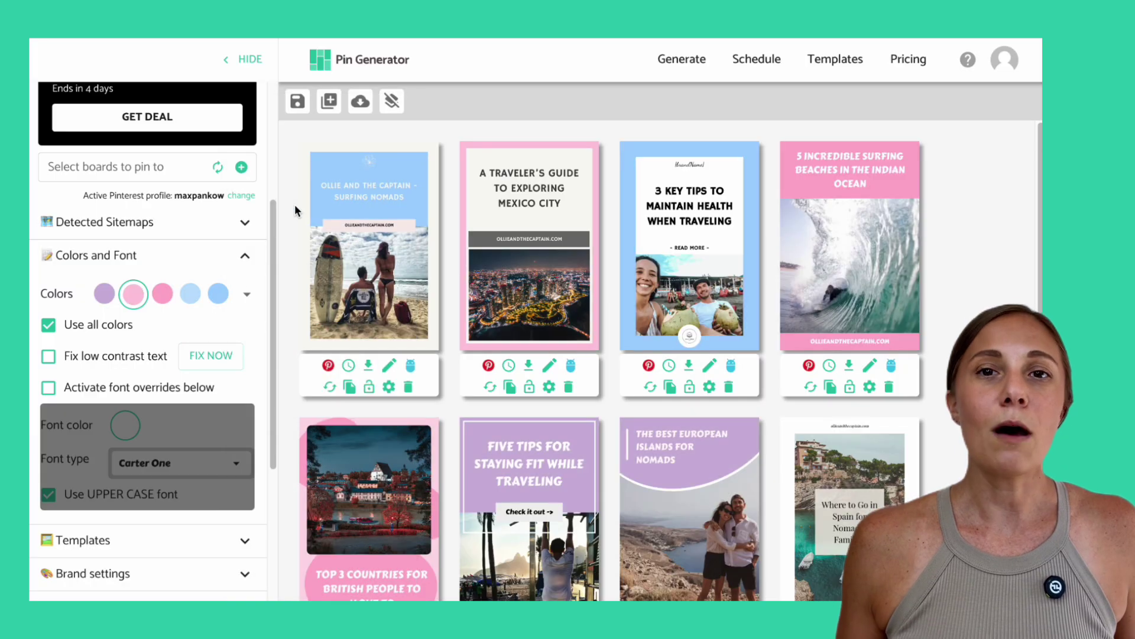
pyautogui.click(246, 294)
pyautogui.click(287, 171)
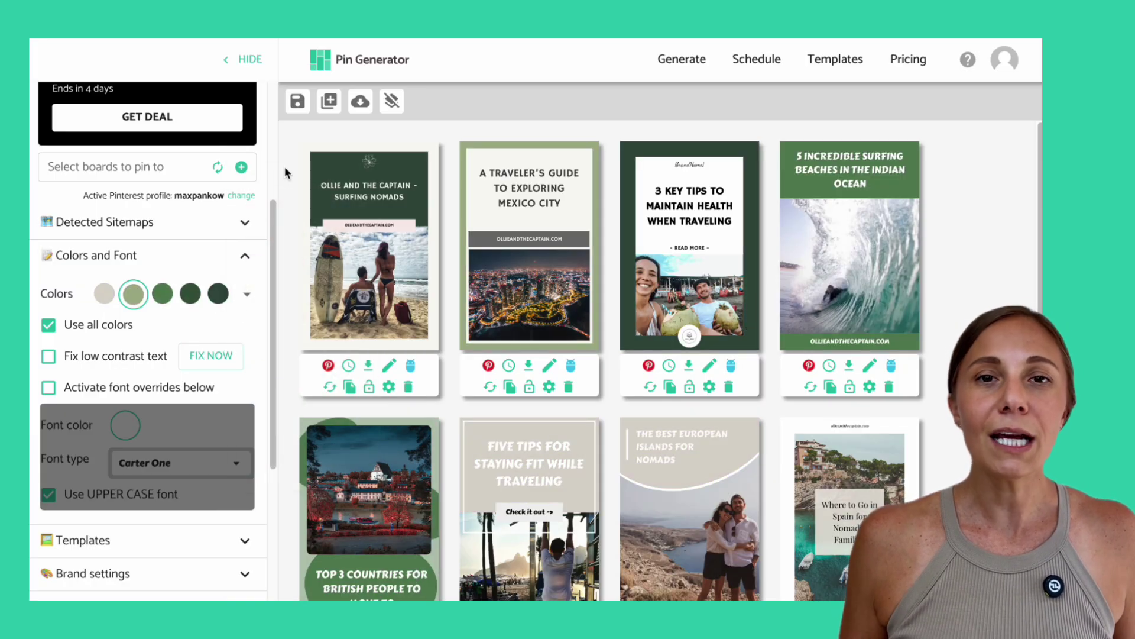
# - Turn off Fix low contrast text and expand the Templates options
pyautogui.click(139, 357)
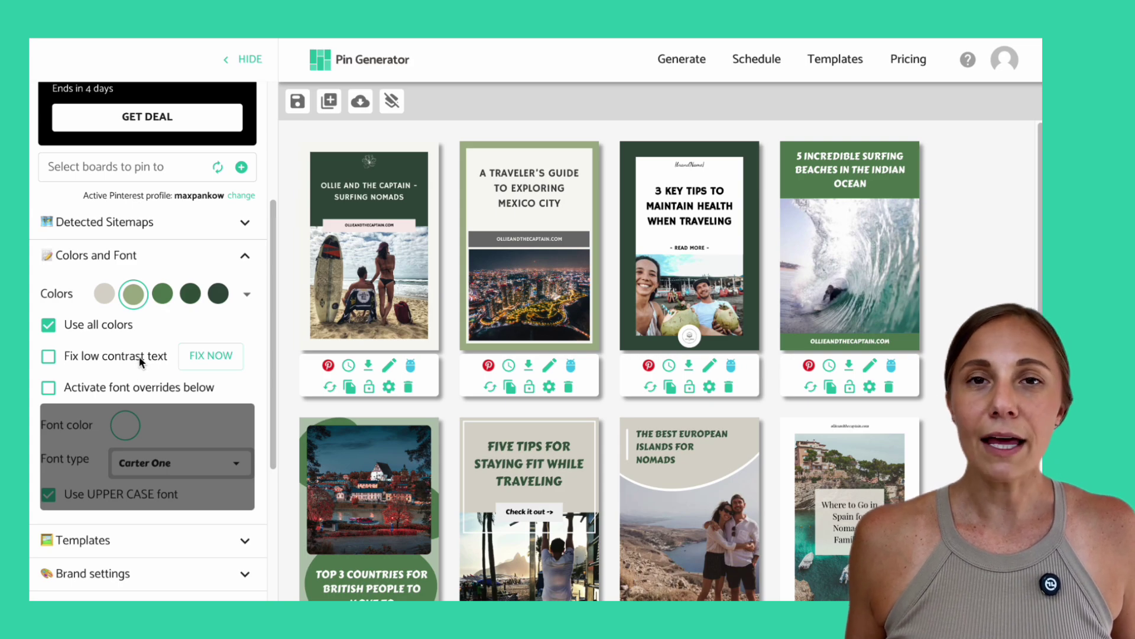
pyautogui.scroll(-3, 141, 363)
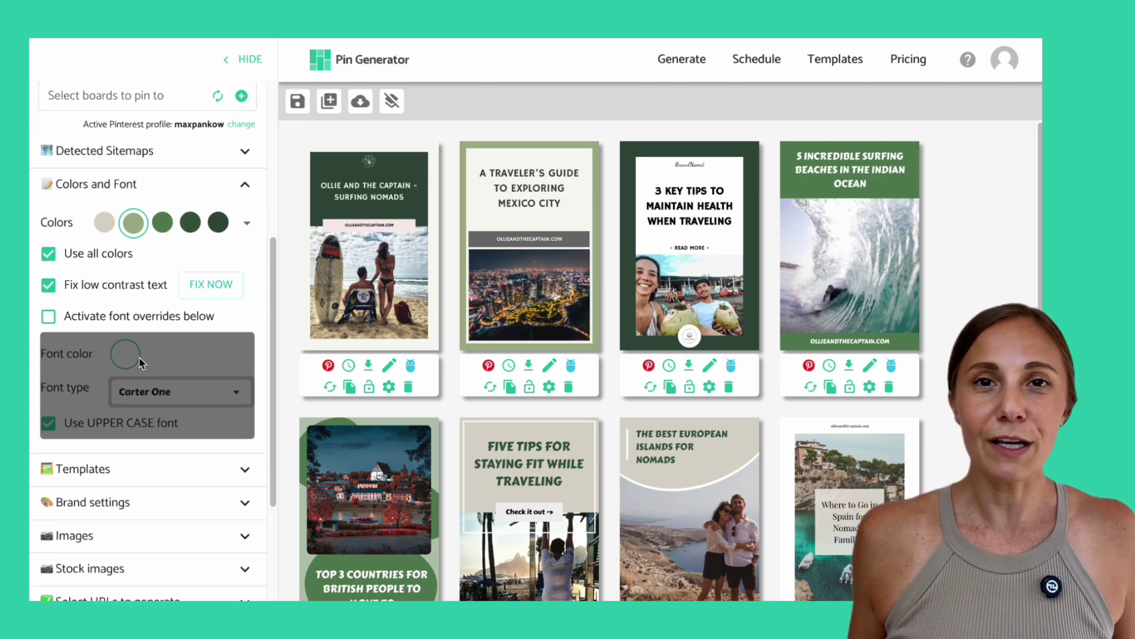
pyautogui.scroll(-1, 141, 363)
pyautogui.click(143, 392)
pyautogui.scroll(-2, 141, 391)
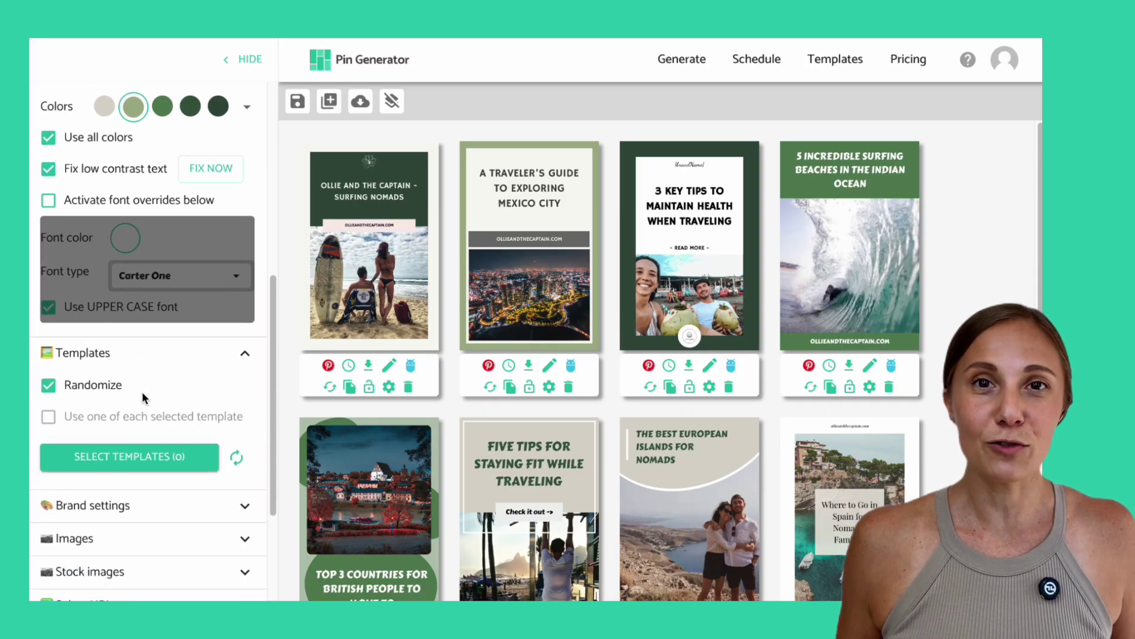
pyautogui.scroll(-2, 142, 392)
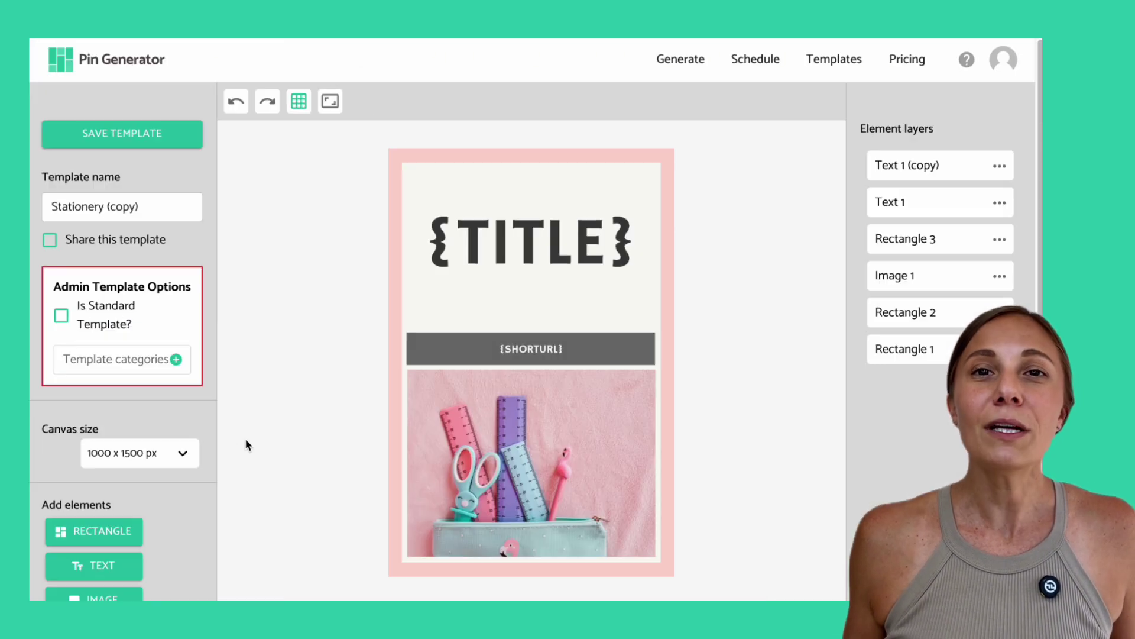
# - Add a new text element and place it just below {TITLE} on the Stationery (copy) template
pyautogui.scroll(-4, 137, 488)
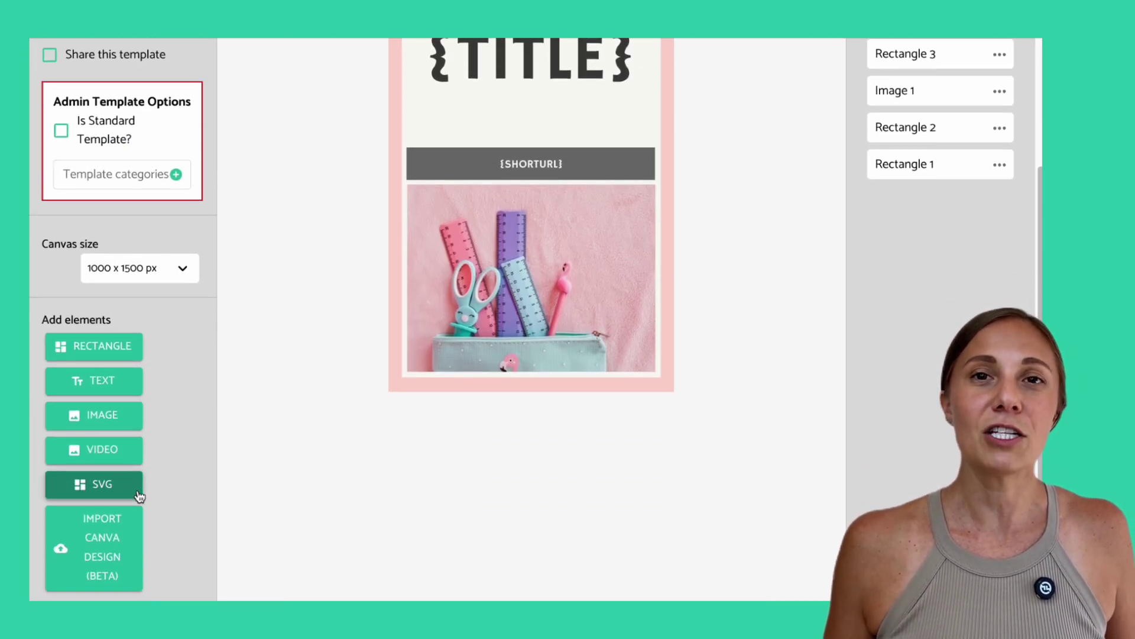
pyautogui.click(108, 381)
pyautogui.scroll(2, 289, 317)
pyautogui.moveTo(479, 136); pyautogui.dragTo(536, 235)
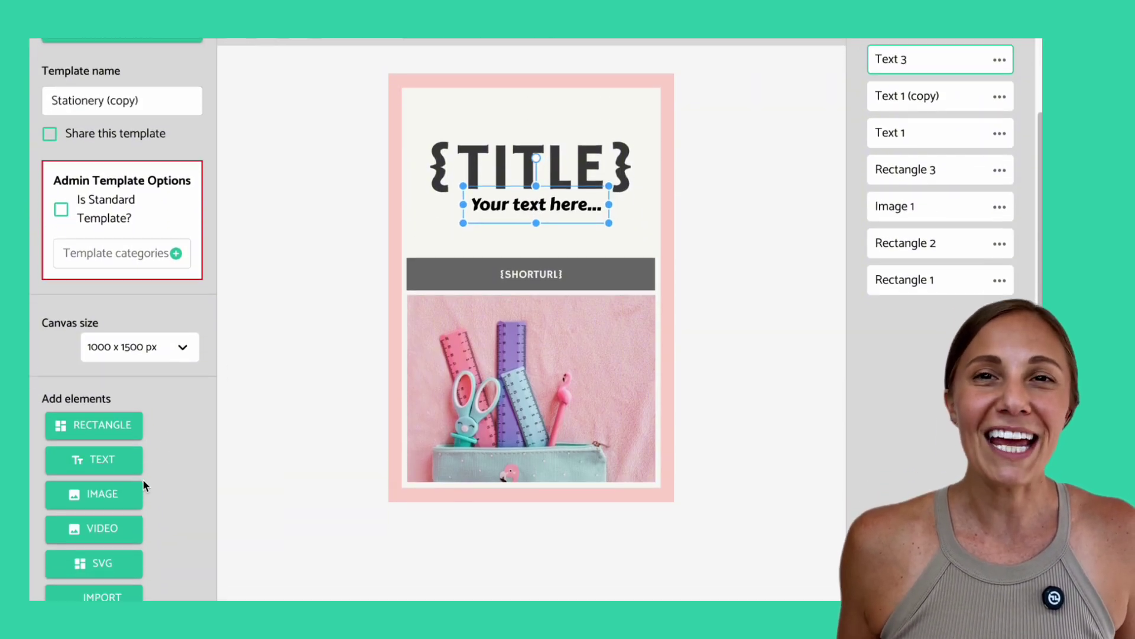
pyautogui.scroll(-4, 144, 481)
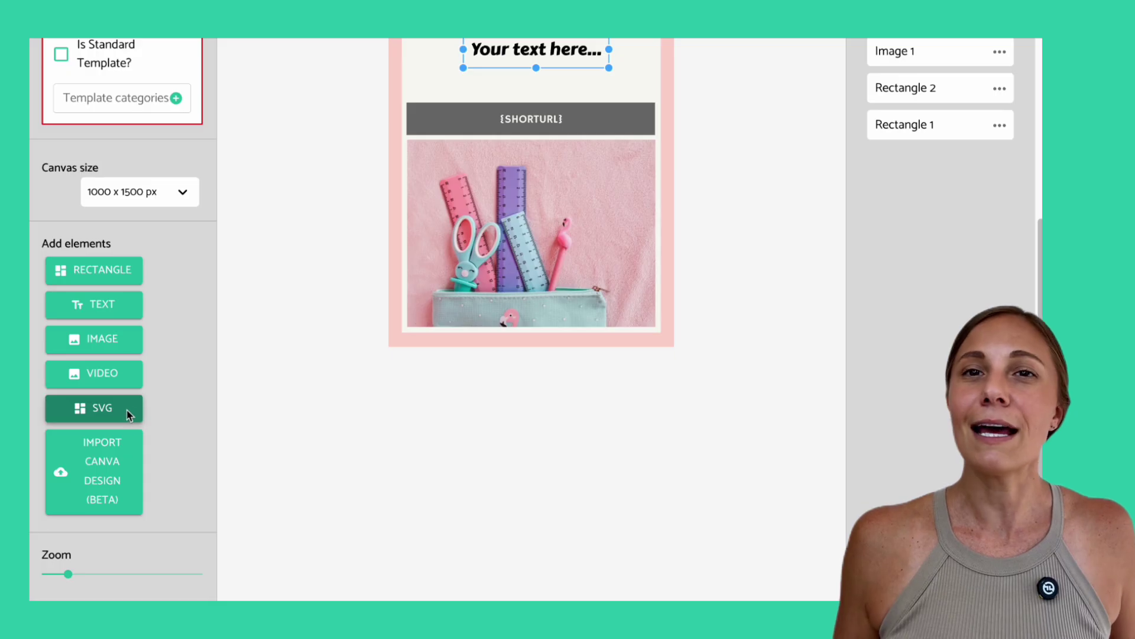
# - Try the SVG upload and Canva design import, cancelling both without importing anything
pyautogui.click(128, 414)
pyautogui.click(153, 149)
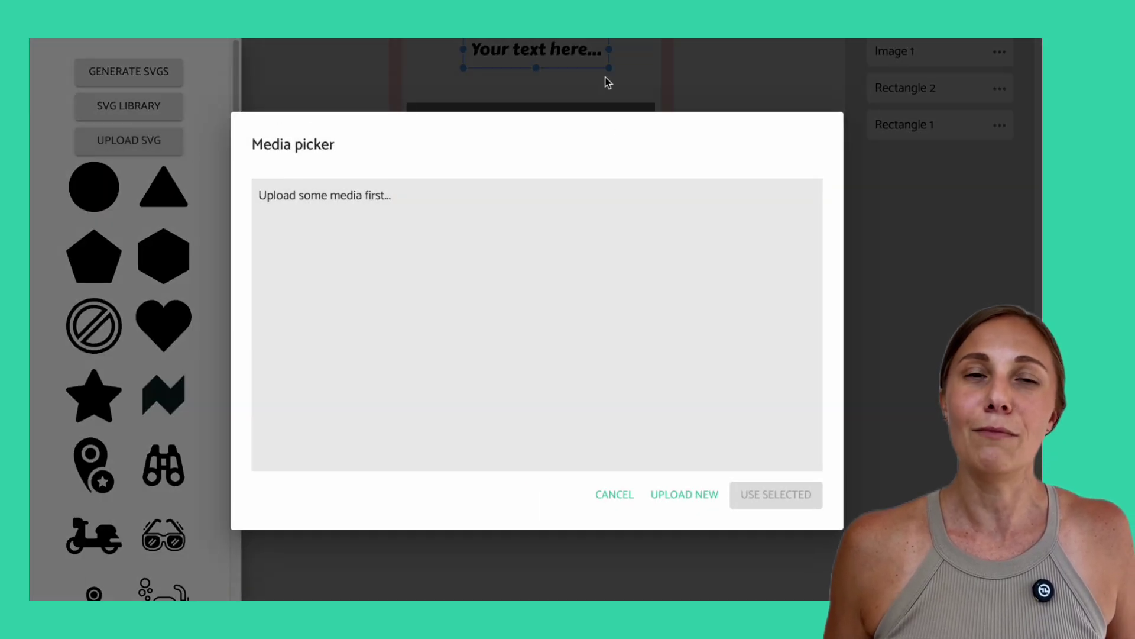
pyautogui.click(604, 495)
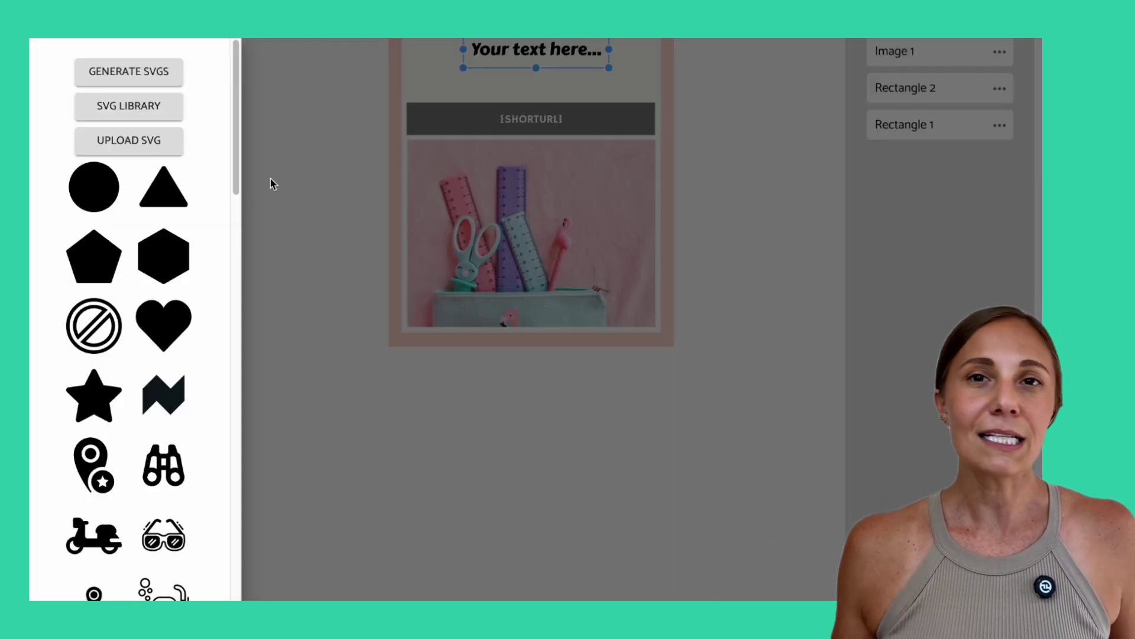
pyautogui.click(271, 280)
pyautogui.click(114, 470)
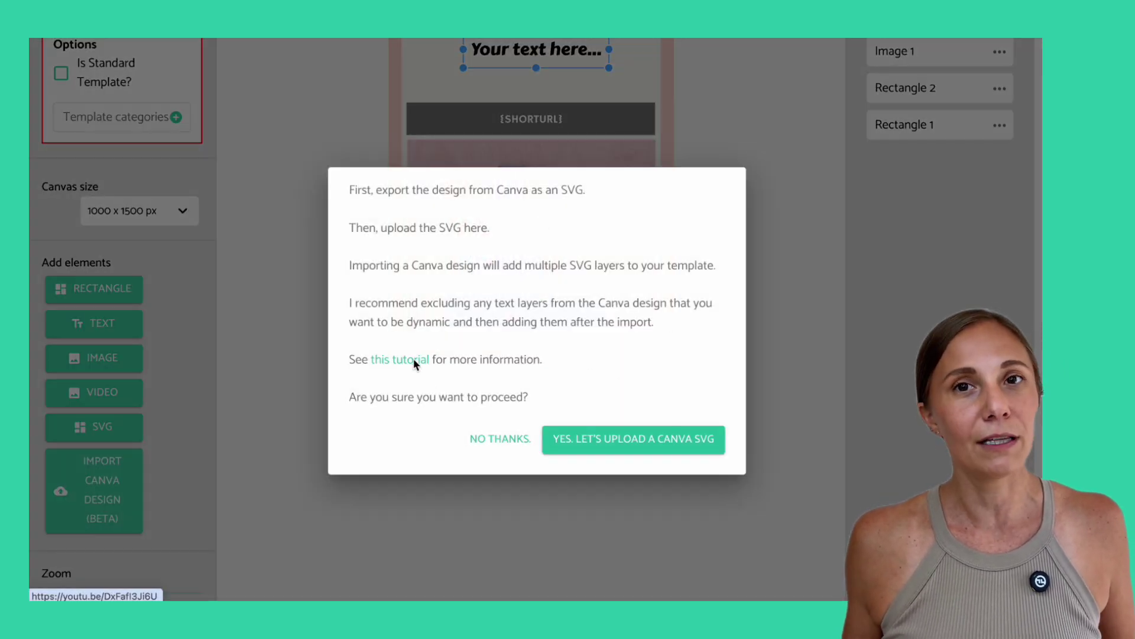
pyautogui.click(523, 439)
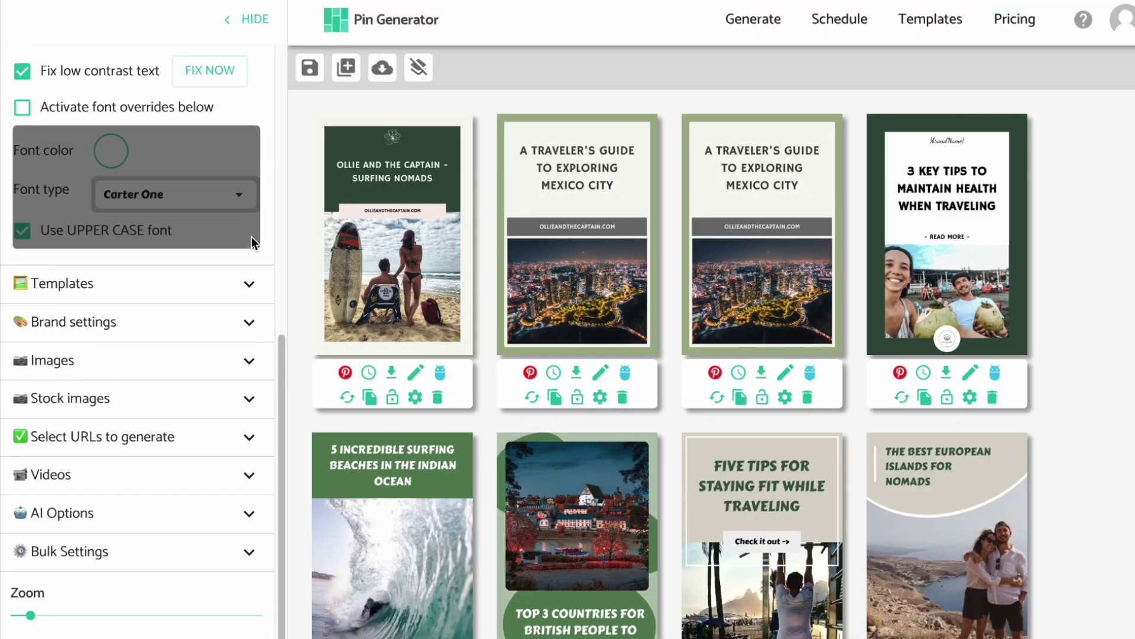
pyautogui.scroll(5, 251, 243)
pyautogui.scroll(2, 252, 243)
pyautogui.click(249, 390)
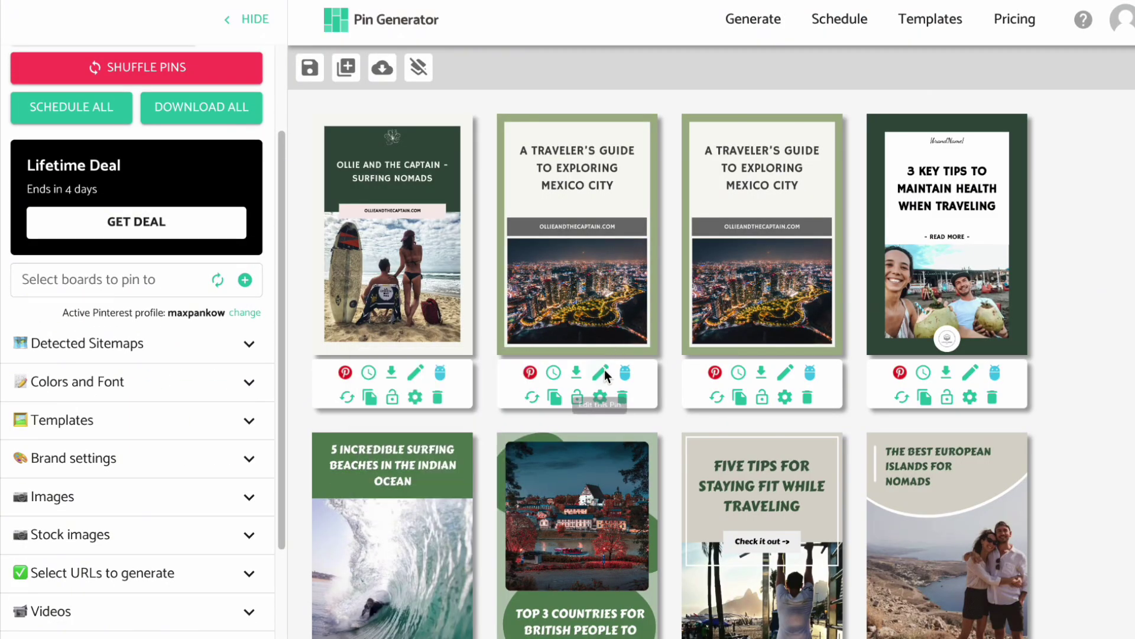
pyautogui.click(602, 374)
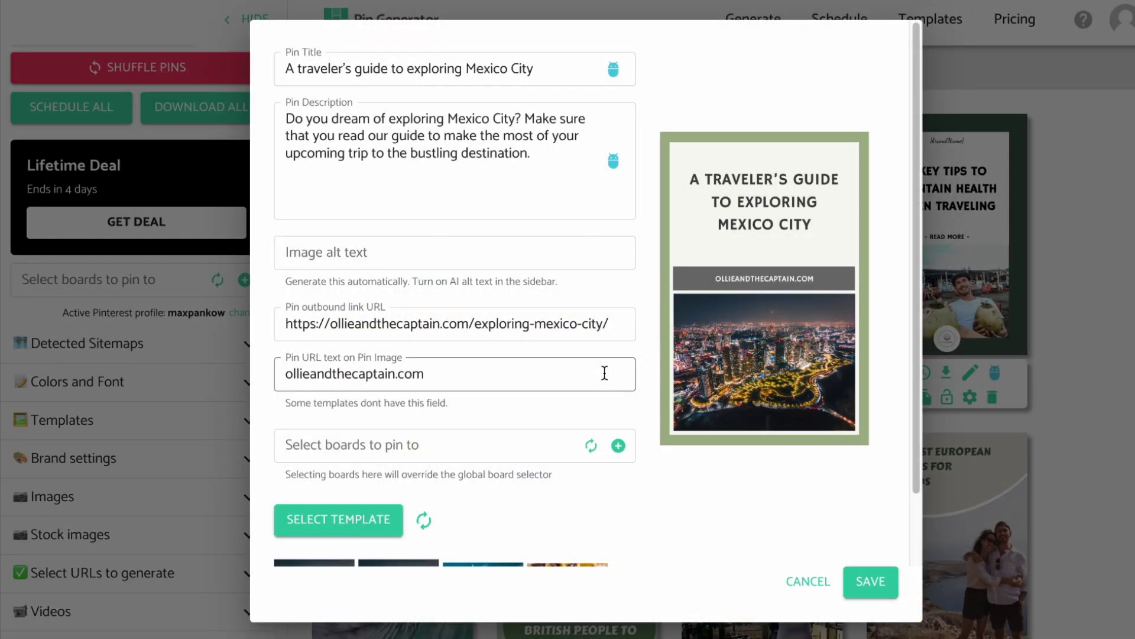
pyautogui.click(613, 73)
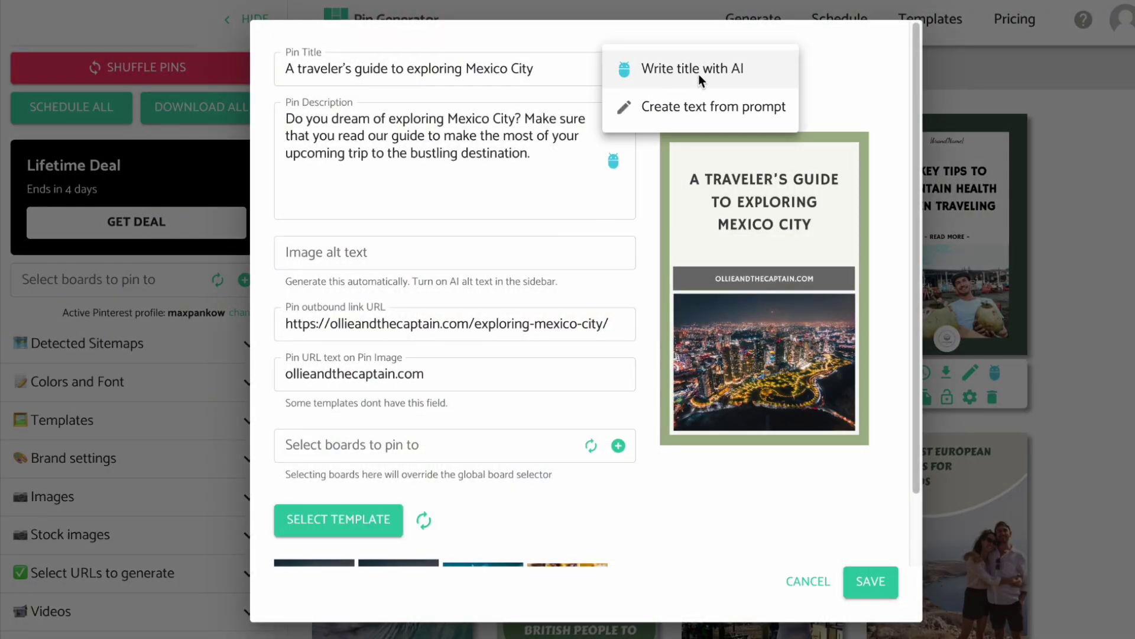
pyautogui.click(613, 160)
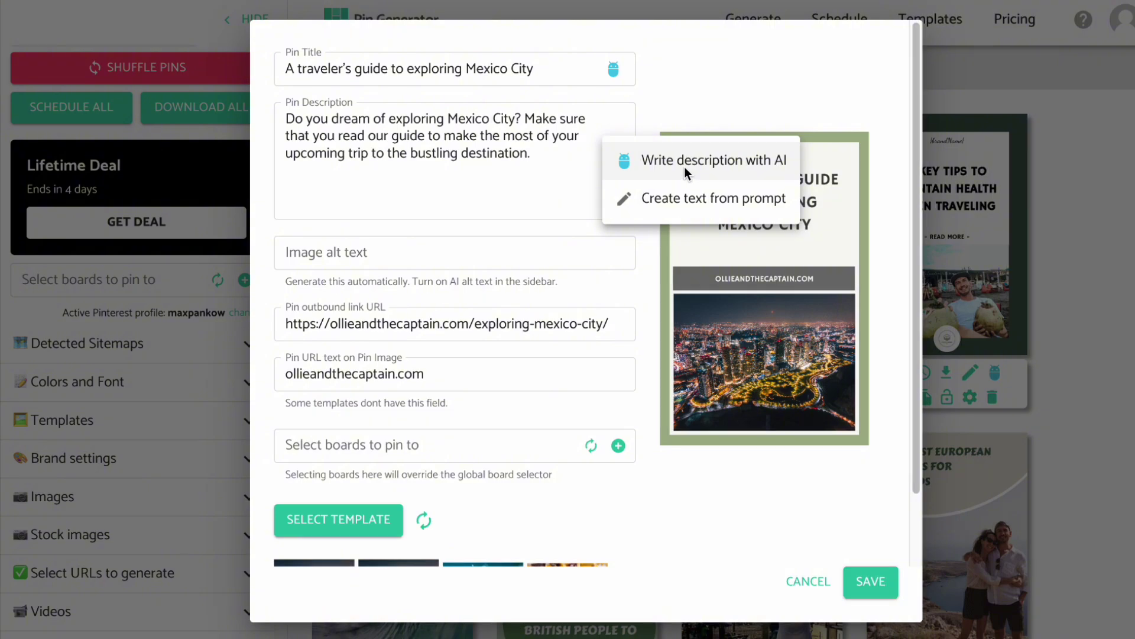
pyautogui.click(776, 511)
pyautogui.click(807, 581)
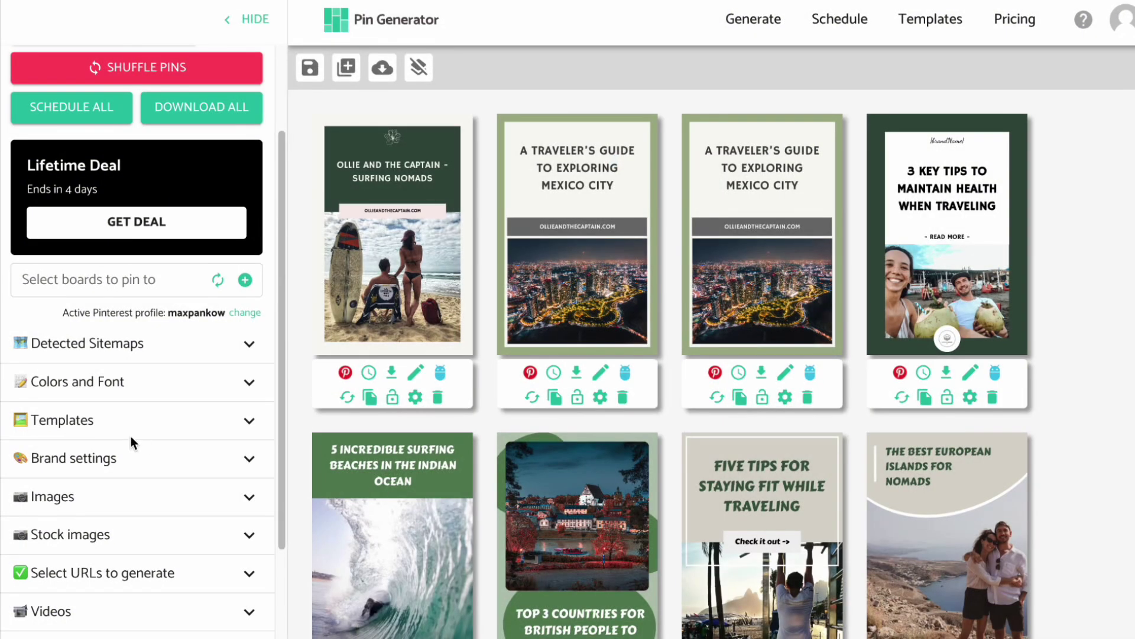
# - Use AI Options to rewrite the descriptions of all generated pins with AI
pyautogui.scroll(-3, 133, 436)
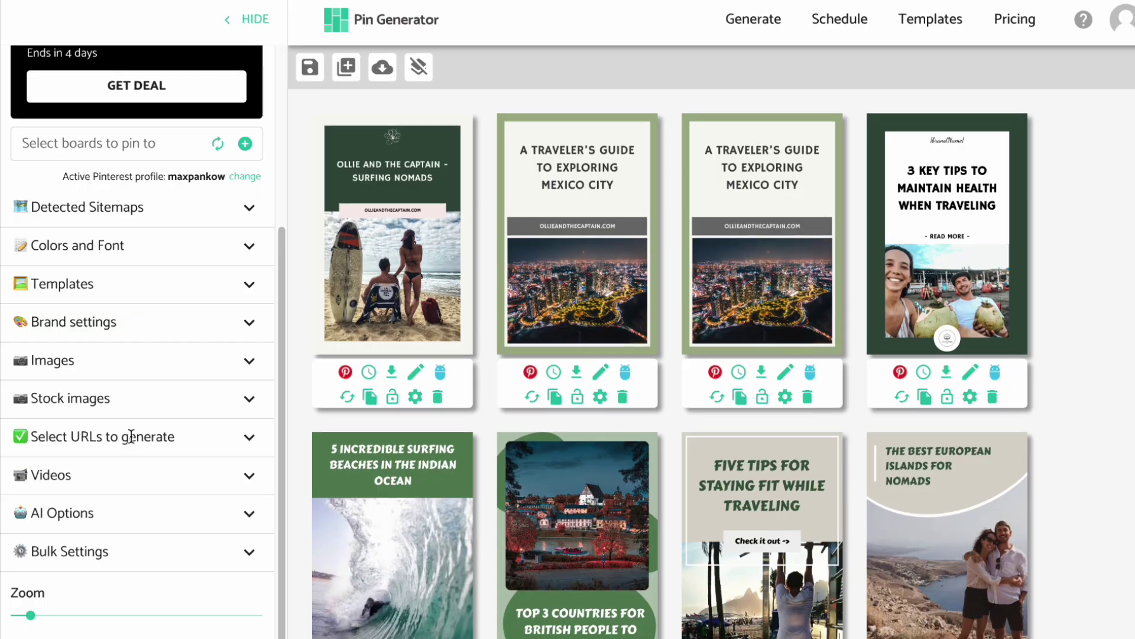
pyautogui.click(147, 510)
pyautogui.scroll(-5, 146, 510)
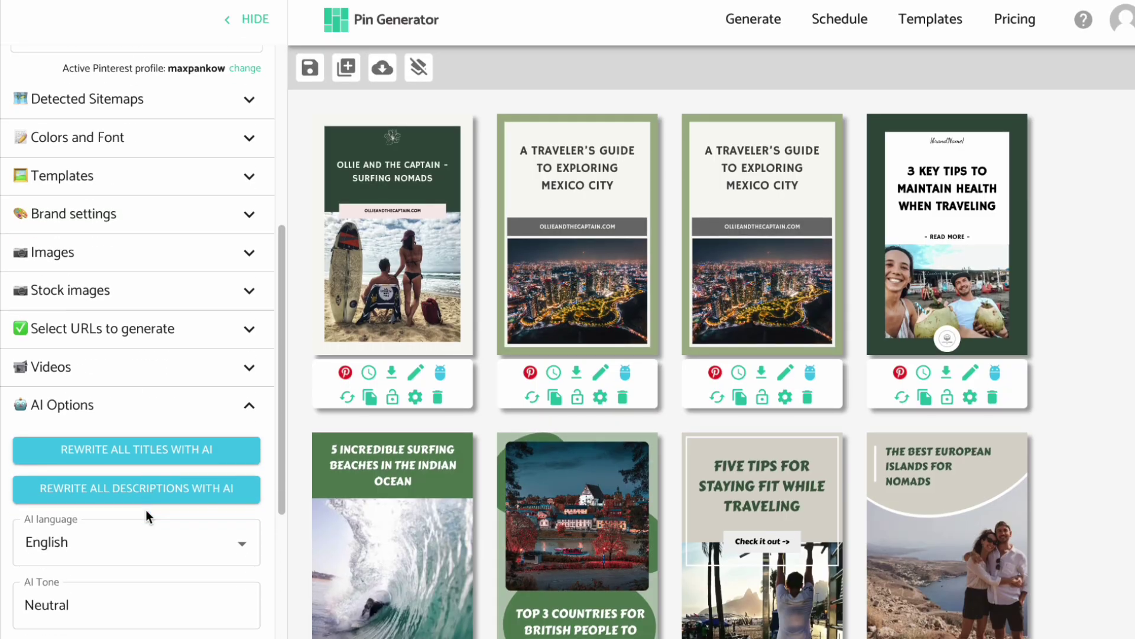
pyautogui.scroll(-3, 147, 510)
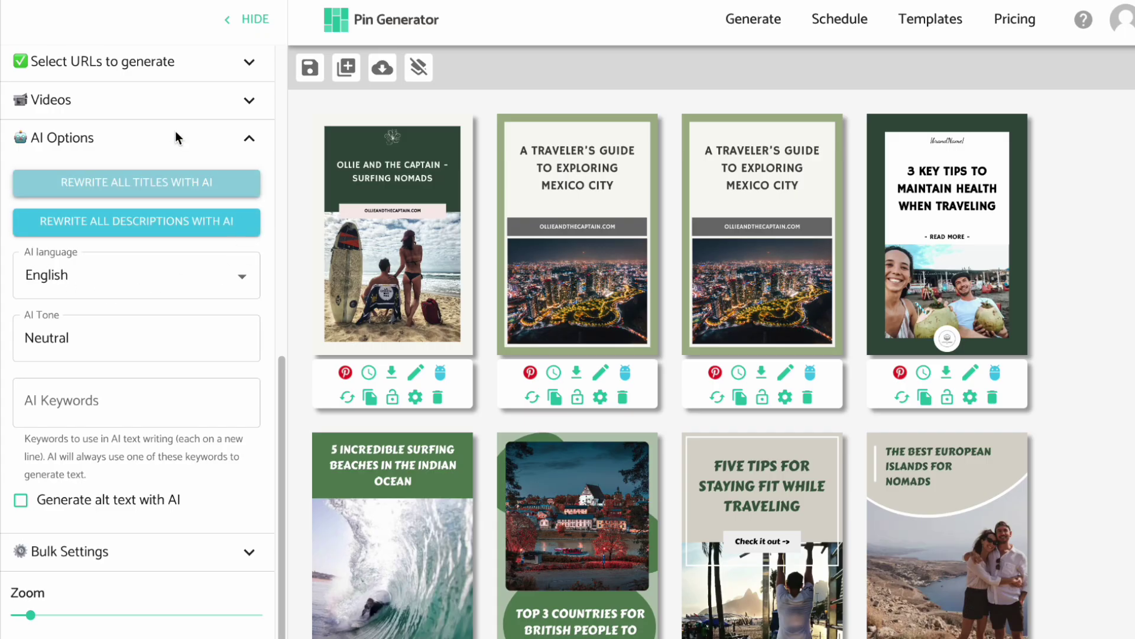
pyautogui.click(206, 232)
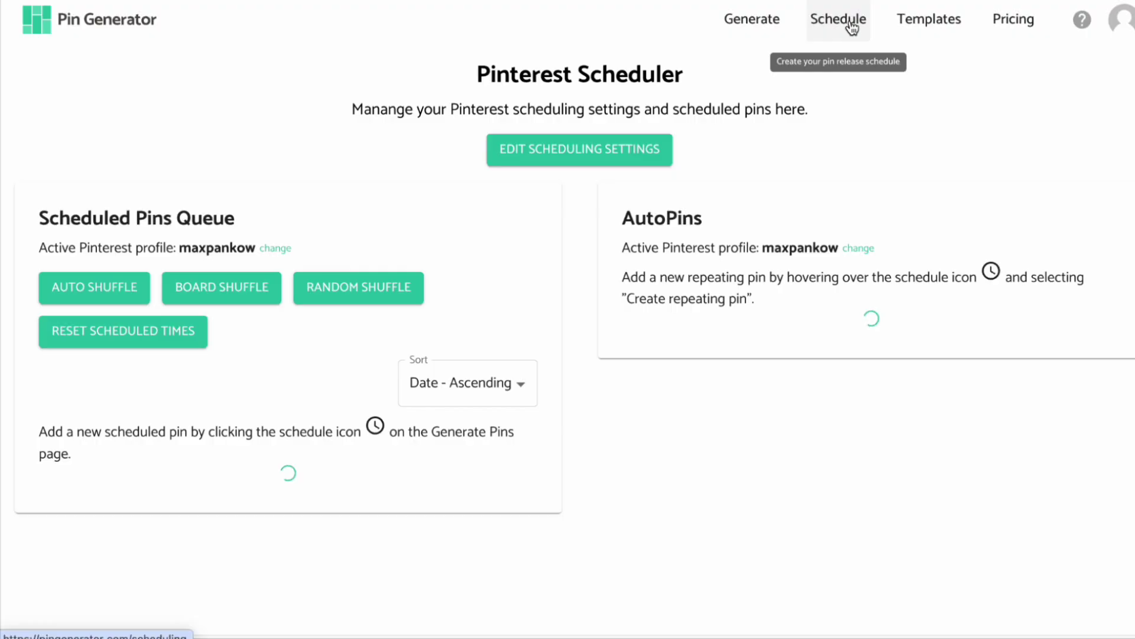
# - Configure an AutoPin repeating every 1 day with a fresh pin each time, and demo possible pins
pyautogui.scroll(-1, 487, 300)
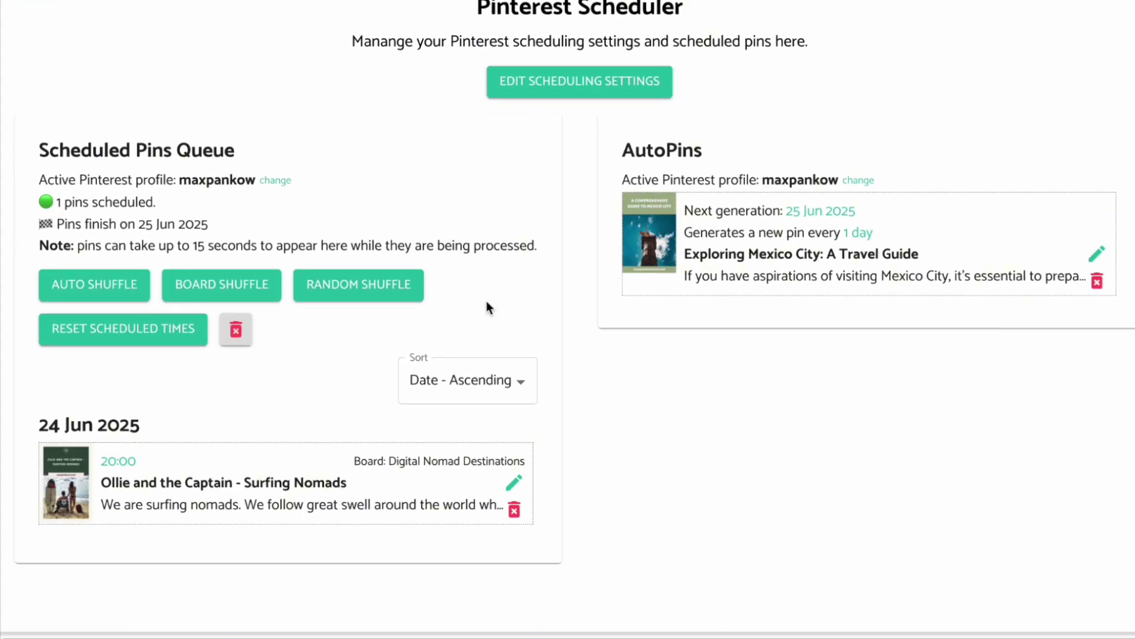
pyautogui.click(576, 90)
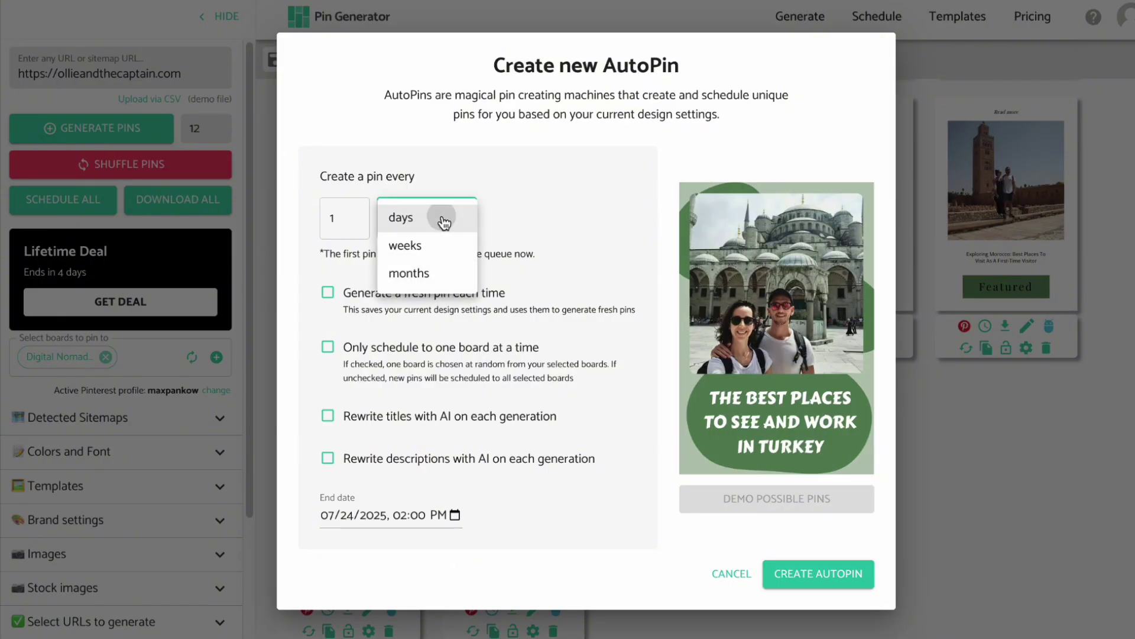
pyautogui.click(444, 223)
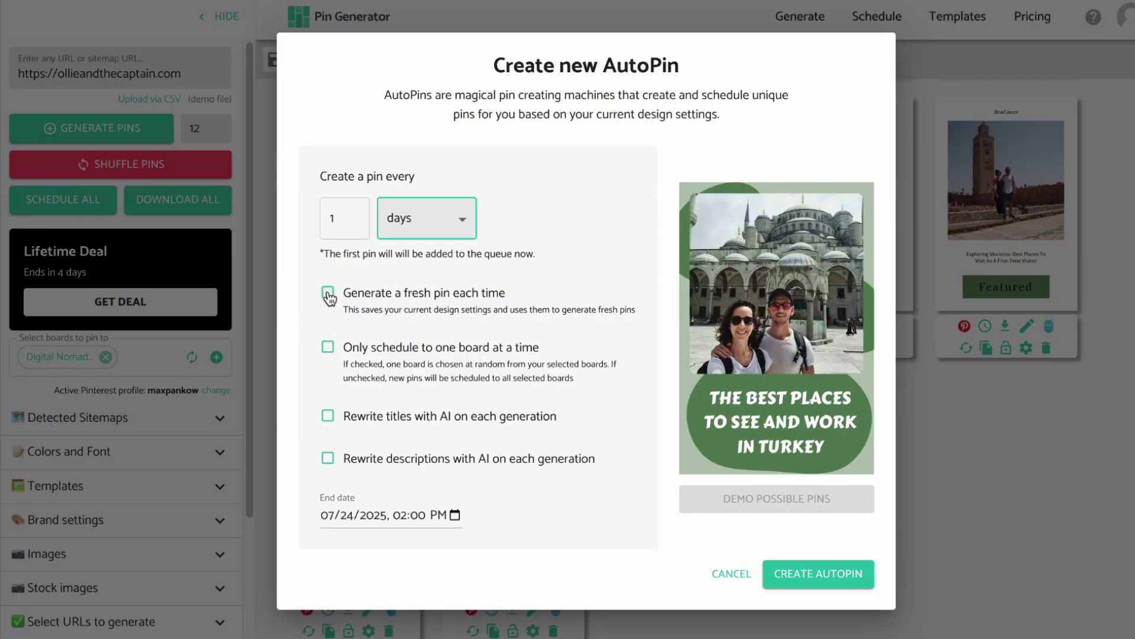
pyautogui.click(328, 293)
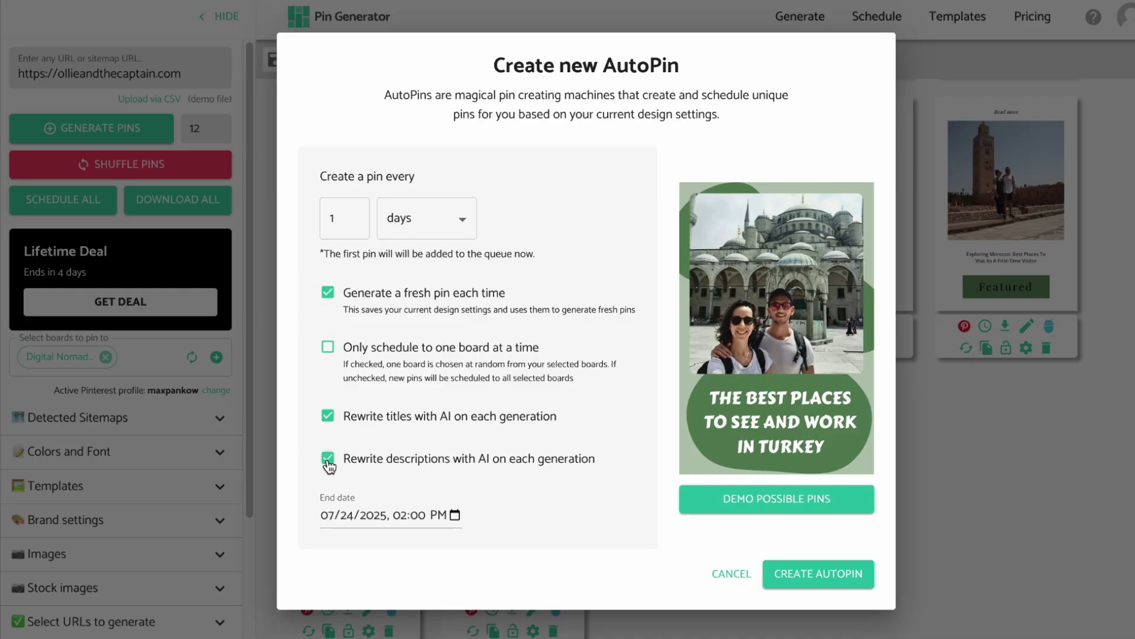
pyautogui.click(717, 496)
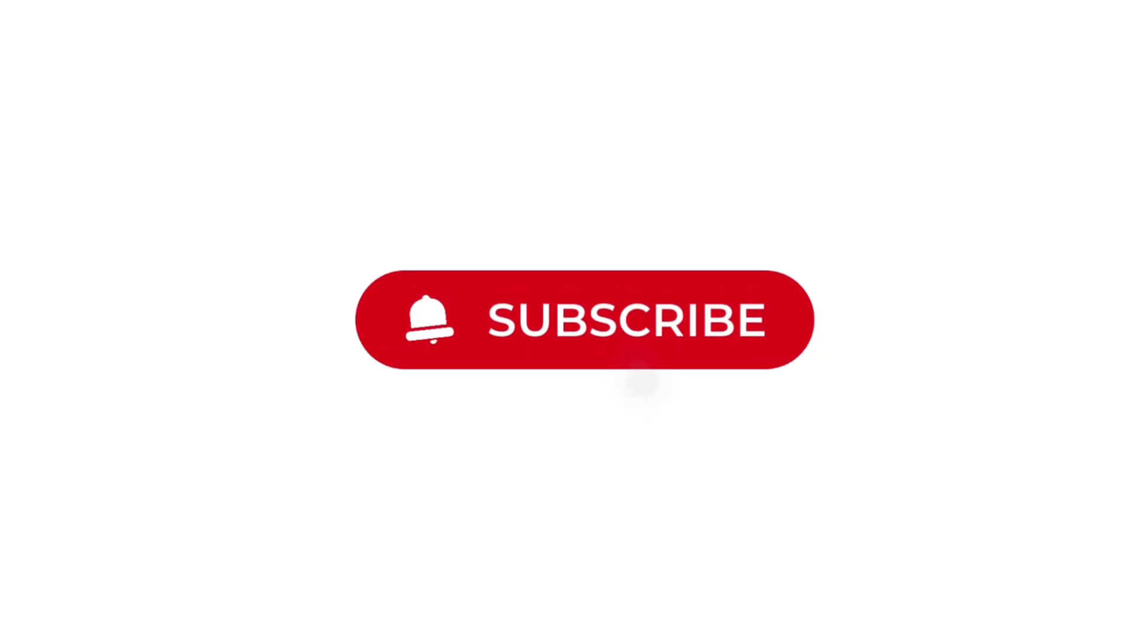